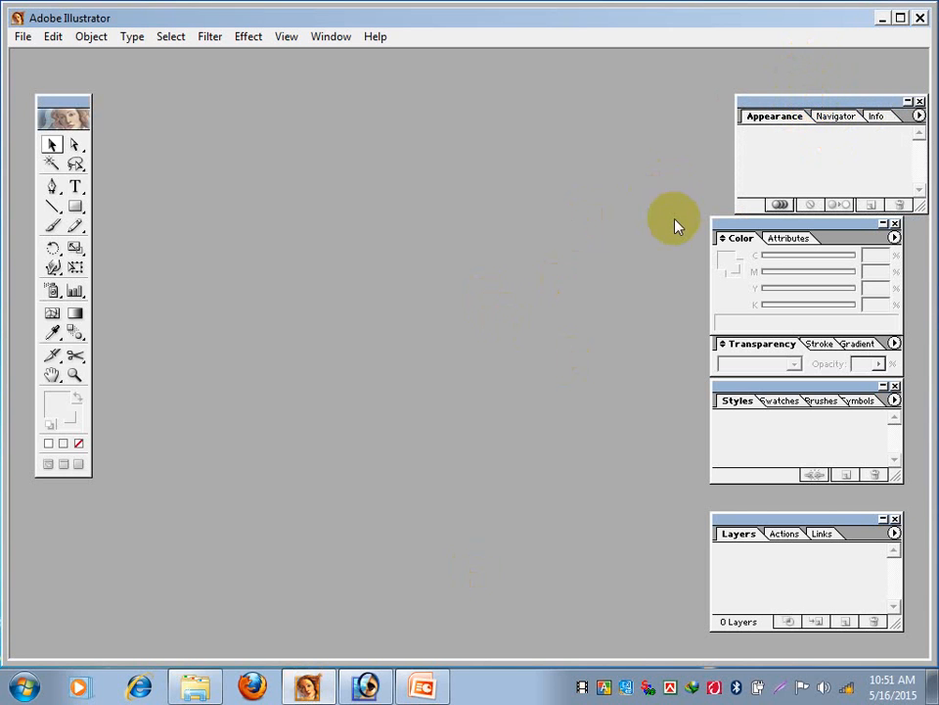
- Line up the Color palette beneath the Appearance palette and create a new Letter-size document in CMYK Color mode
left_click_drag(731, 222, 755, 235)
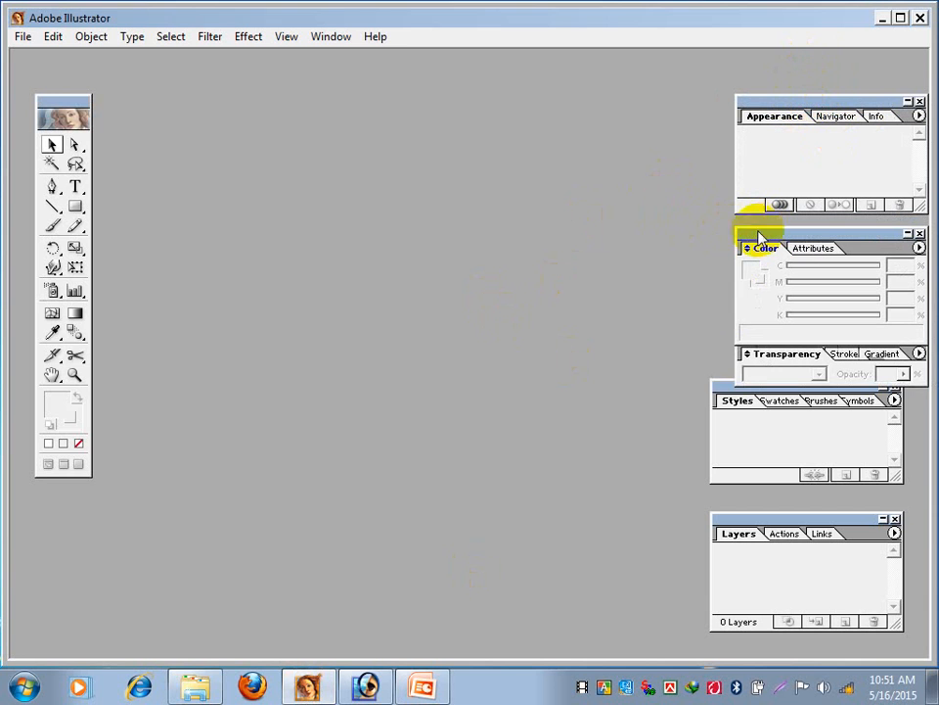
left_click(24, 37)
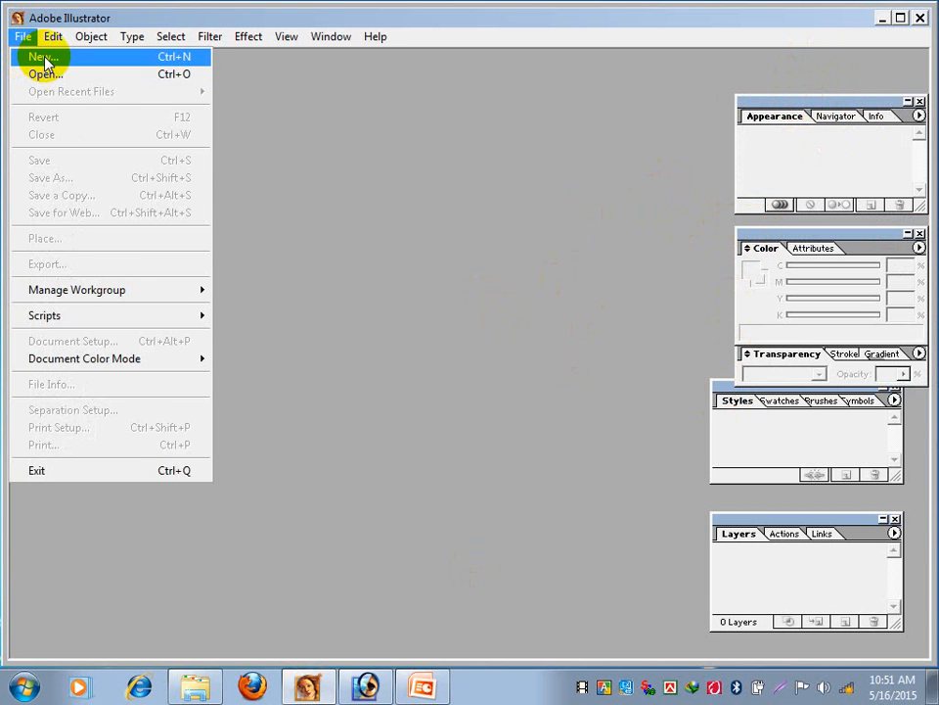
left_click(45, 60)
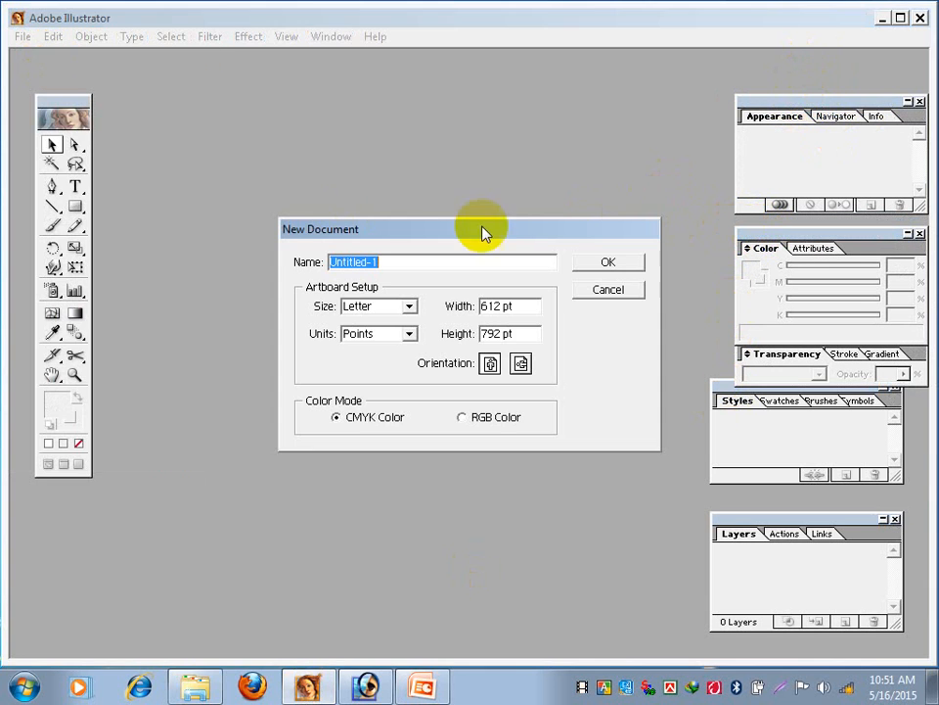
left_click(594, 266)
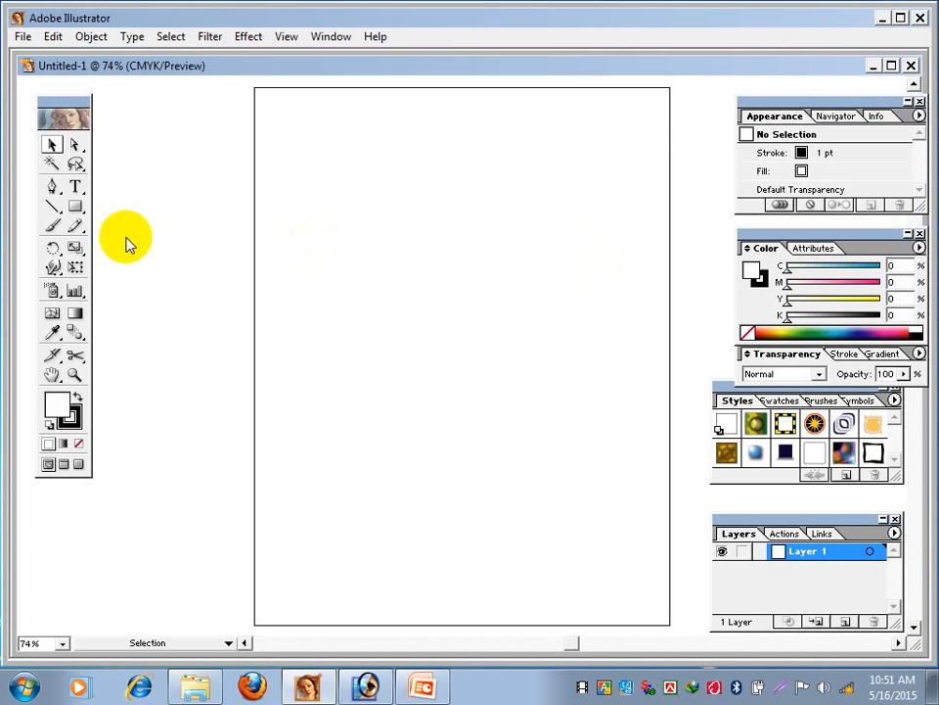
- Move the toolbox farther from the artboard and open Cover Girl.ai from Adobe's Illustrator 10 Sample Files, Sample Art folder in Program Files (x86)
left_click_drag(53, 107, 54, 88)
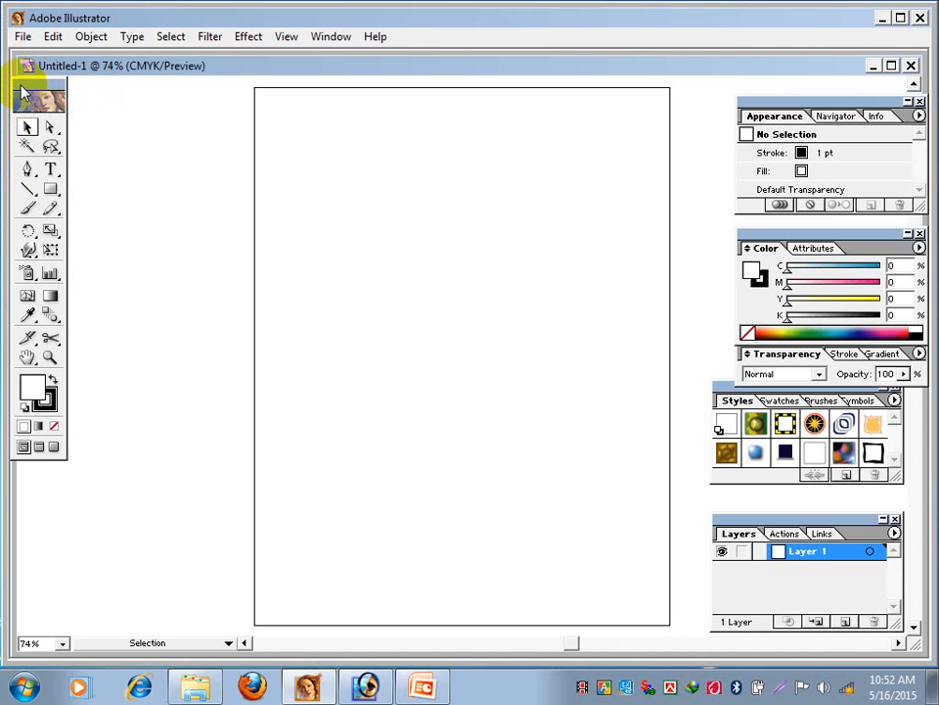
left_click(21, 37)
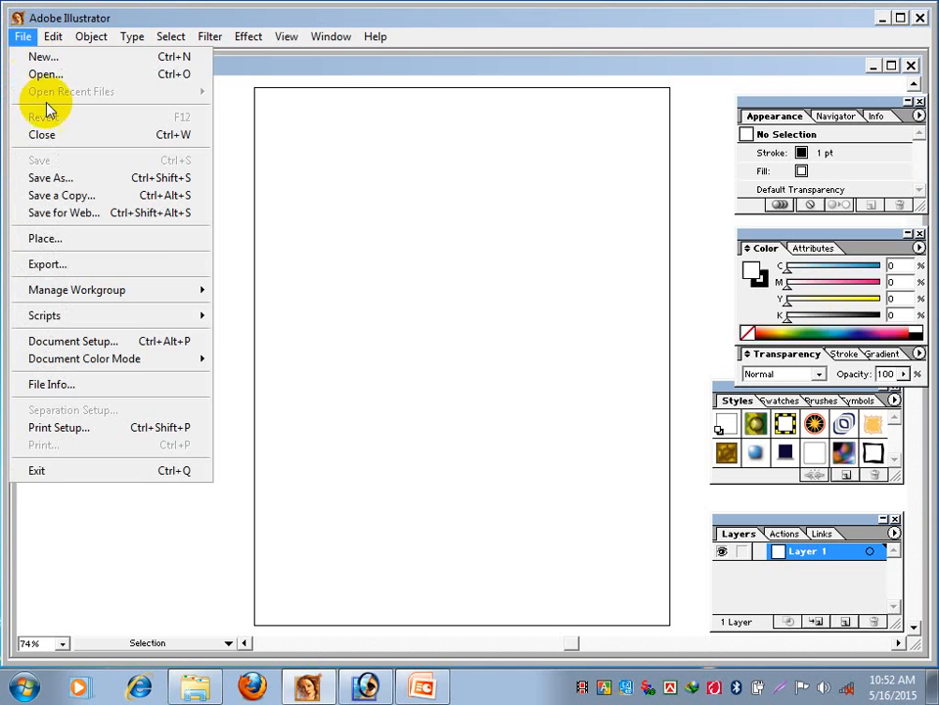
left_click(44, 75)
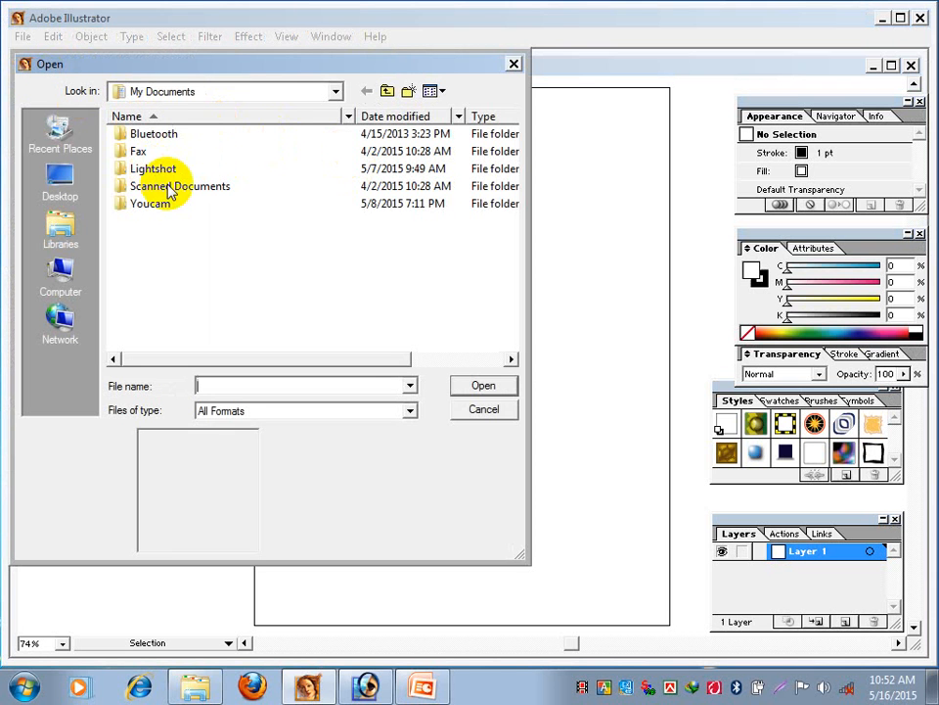
left_click(272, 93)
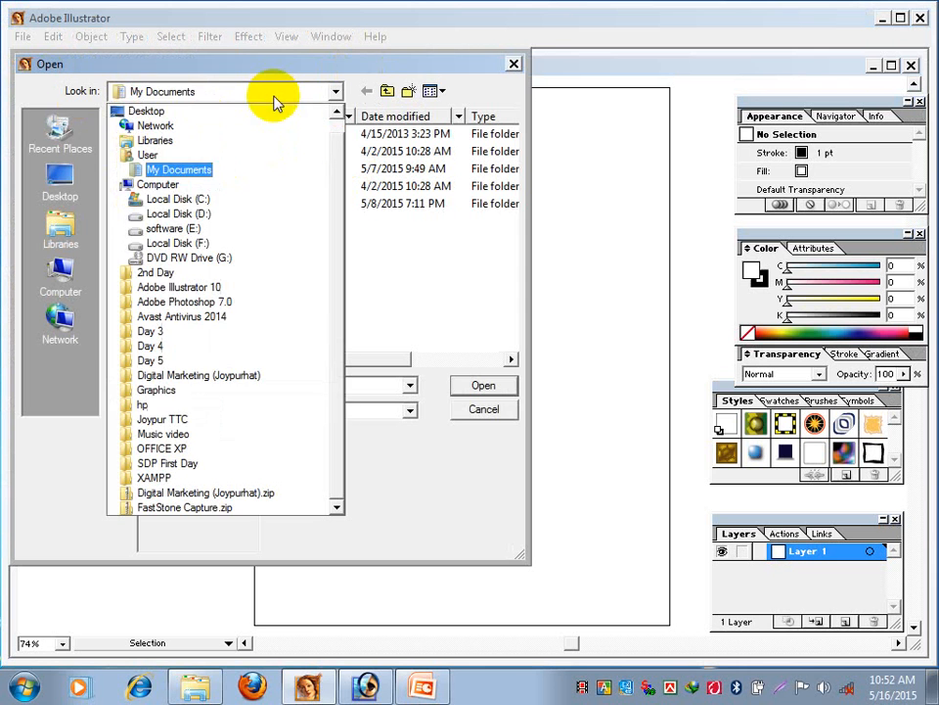
left_click(174, 200)
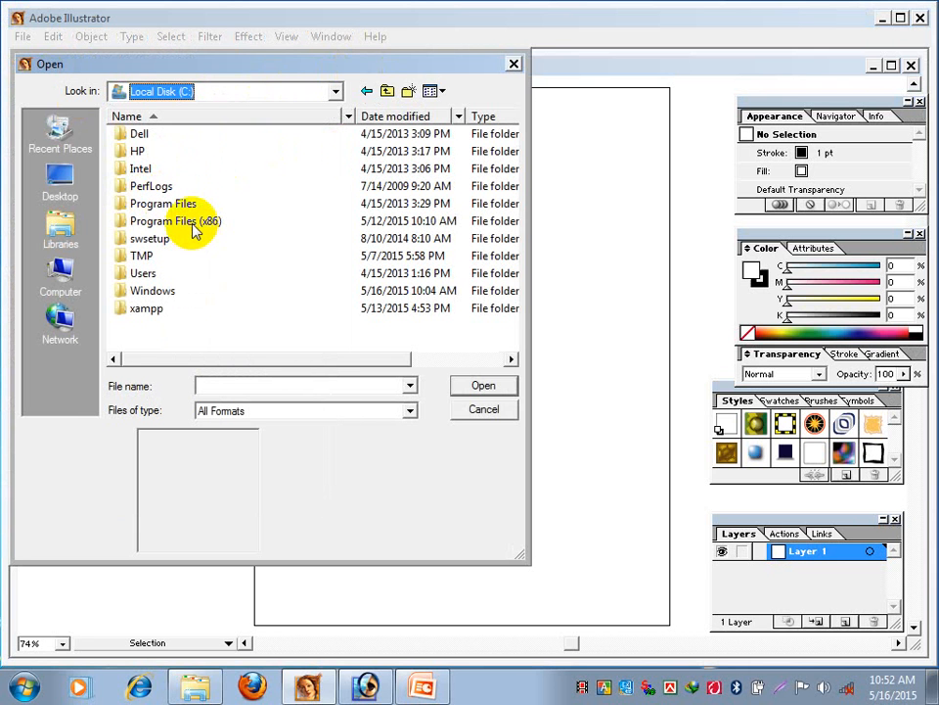
double_click(191, 223)
double_click(137, 137)
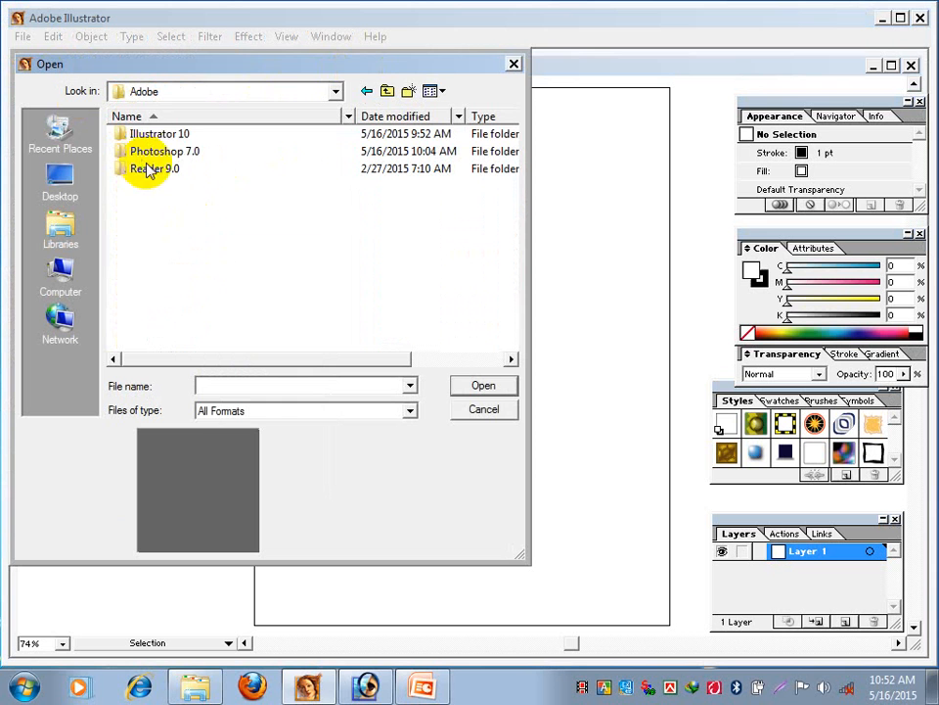
double_click(162, 134)
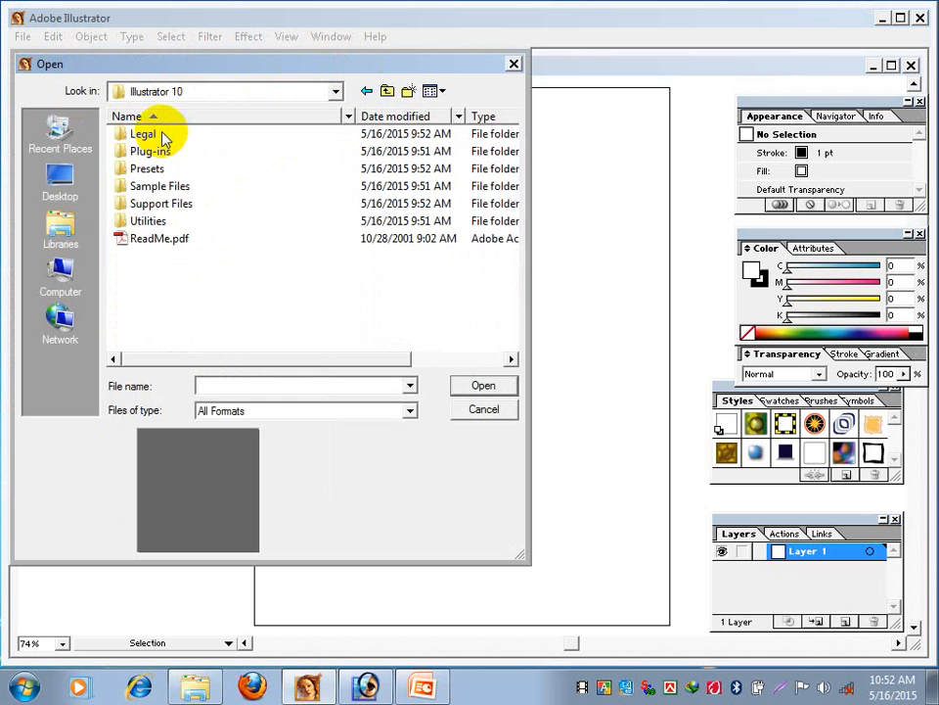
double_click(179, 188)
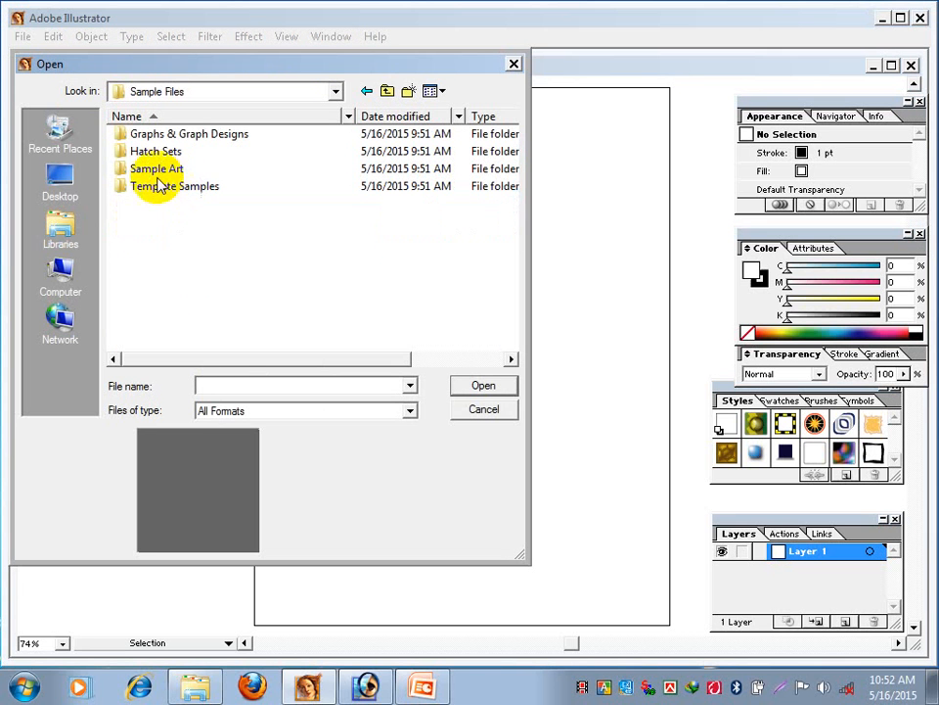
double_click(157, 170)
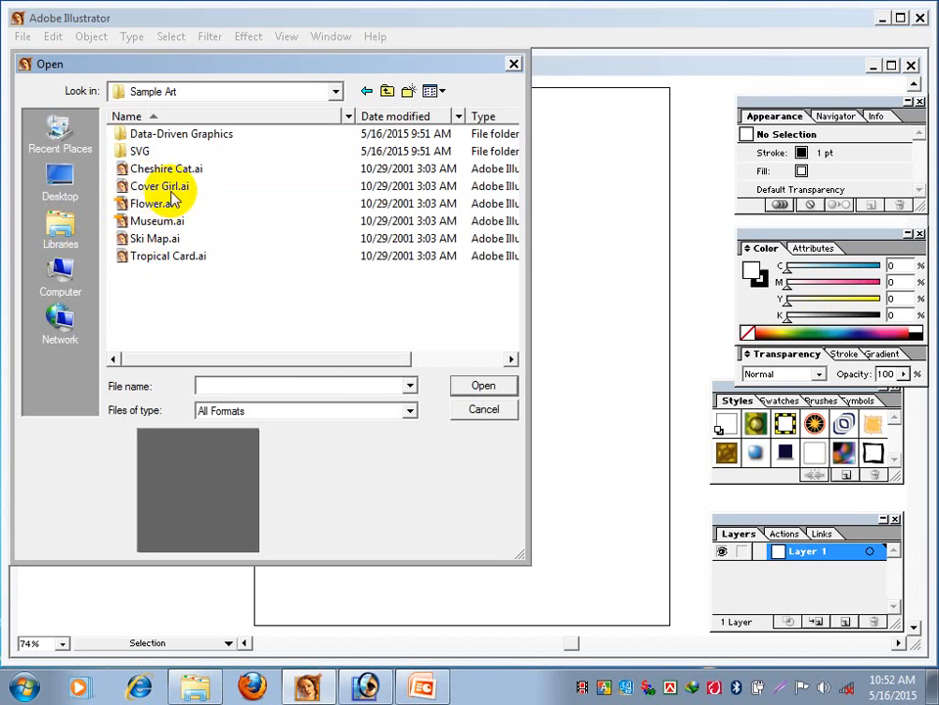
left_click(172, 192)
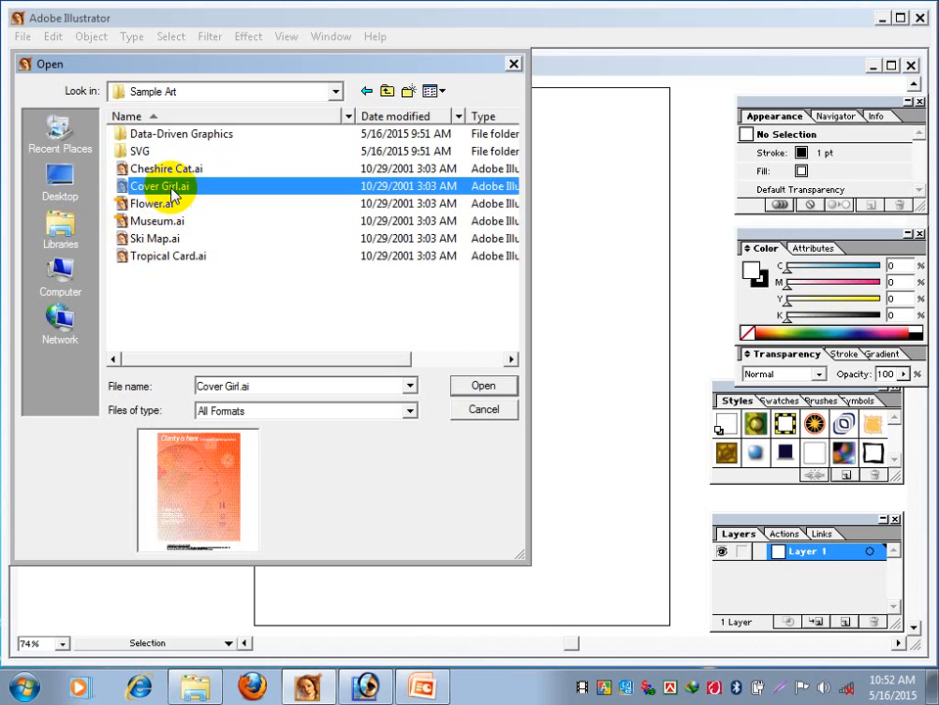
left_click(497, 388)
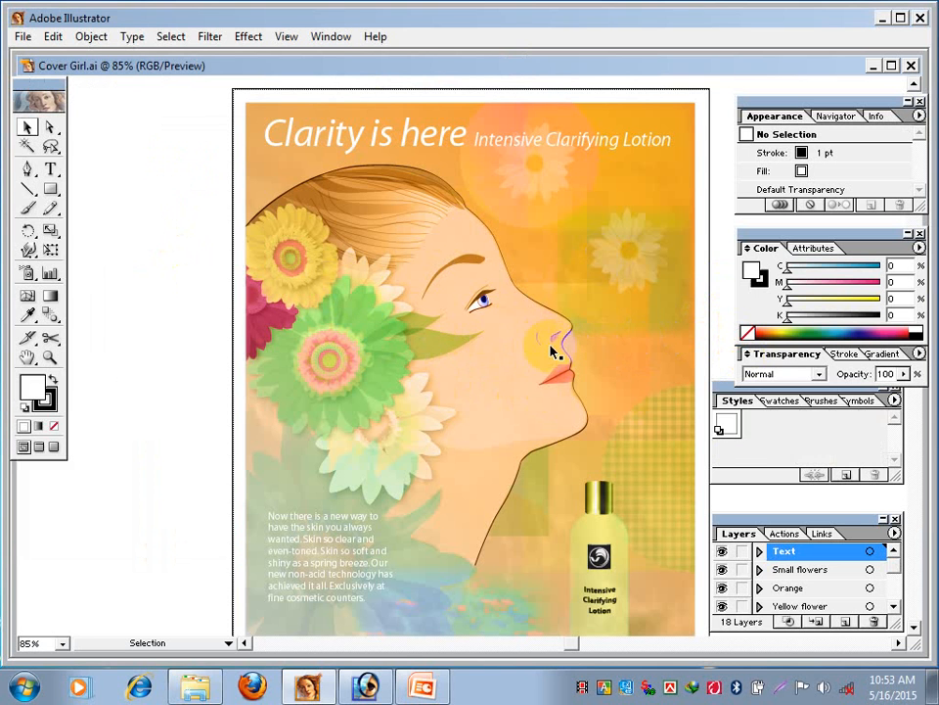
- Move the woman's eyebrow, pupil, eyelid crease and upper lash paths off the artboard onto the blank area beside it
left_click(475, 273)
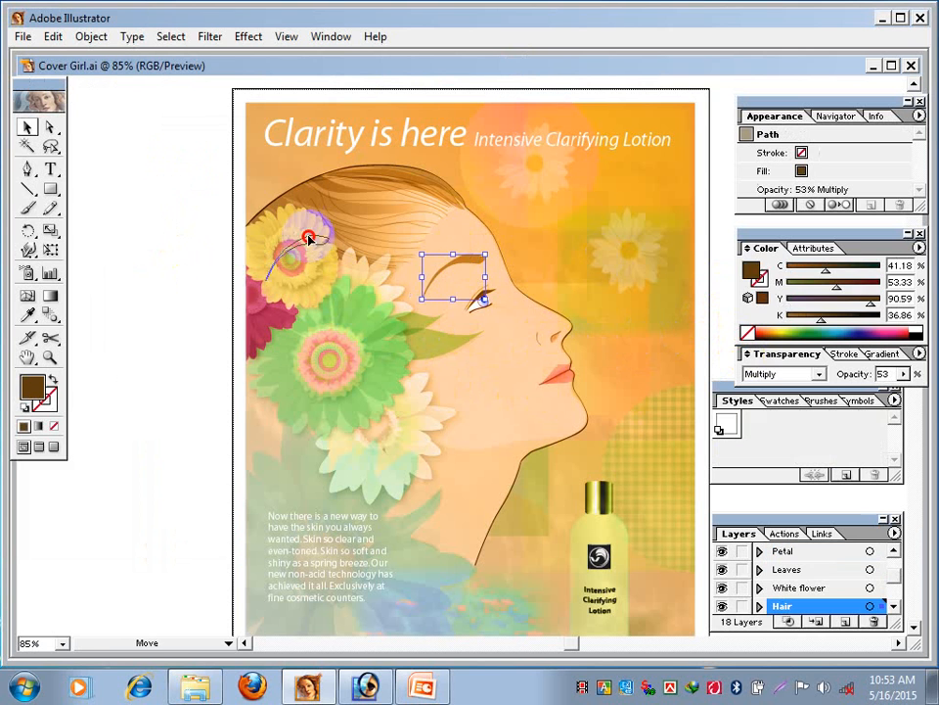
left_click(485, 296)
left_click(181, 307)
left_click(482, 293)
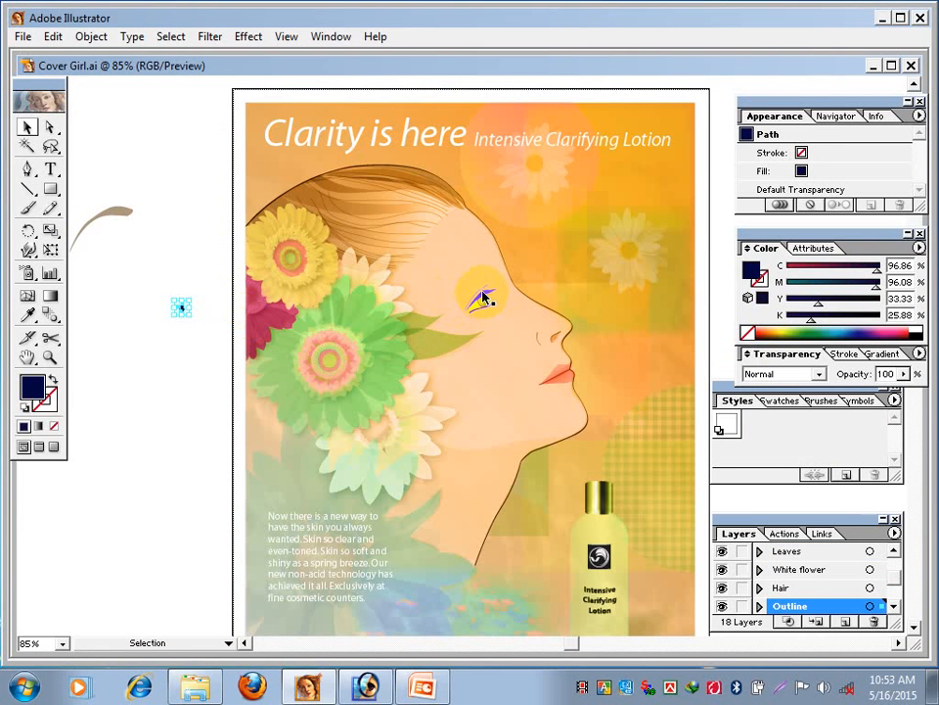
left_click(131, 314)
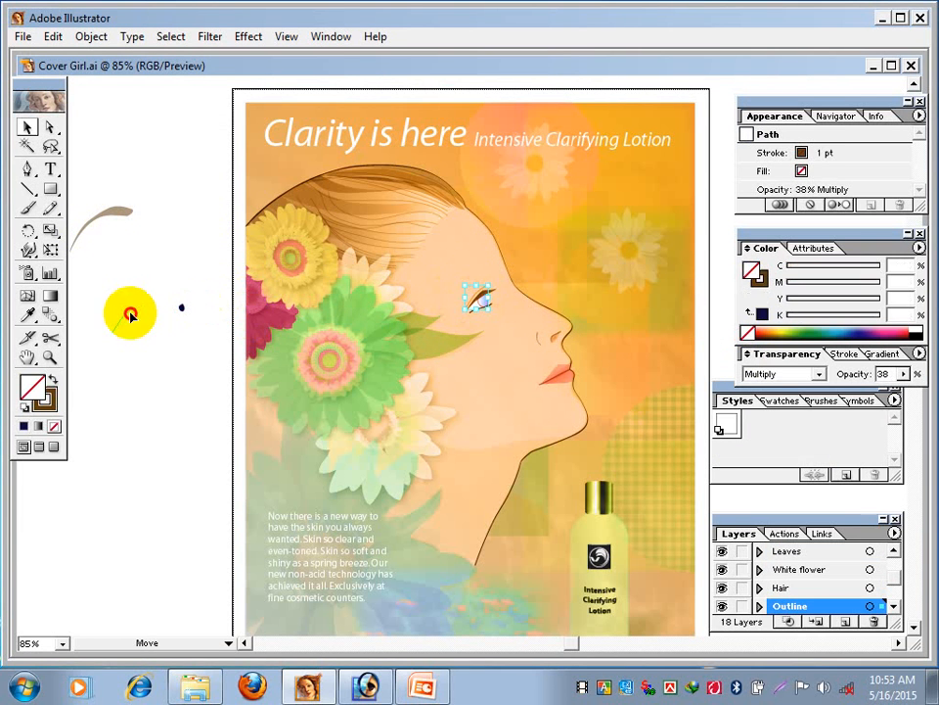
left_click(480, 295)
left_click_drag(217, 336, 158, 339)
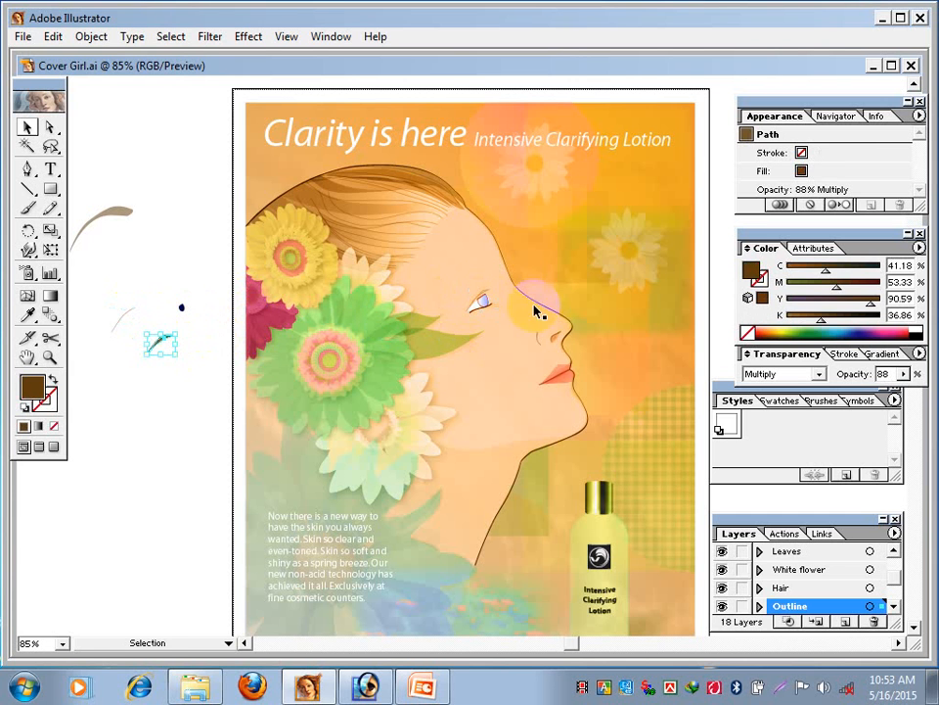
- Move the iris, eye white, lower lash line, remaining eye lines and shading, and the nose-wing line off the artboard
mouse_move(479, 299)
left_mouse_down()
mouse_move(235, 336)
mouse_move(133, 335)
left_mouse_up()
left_click_drag(482, 299, 150, 301)
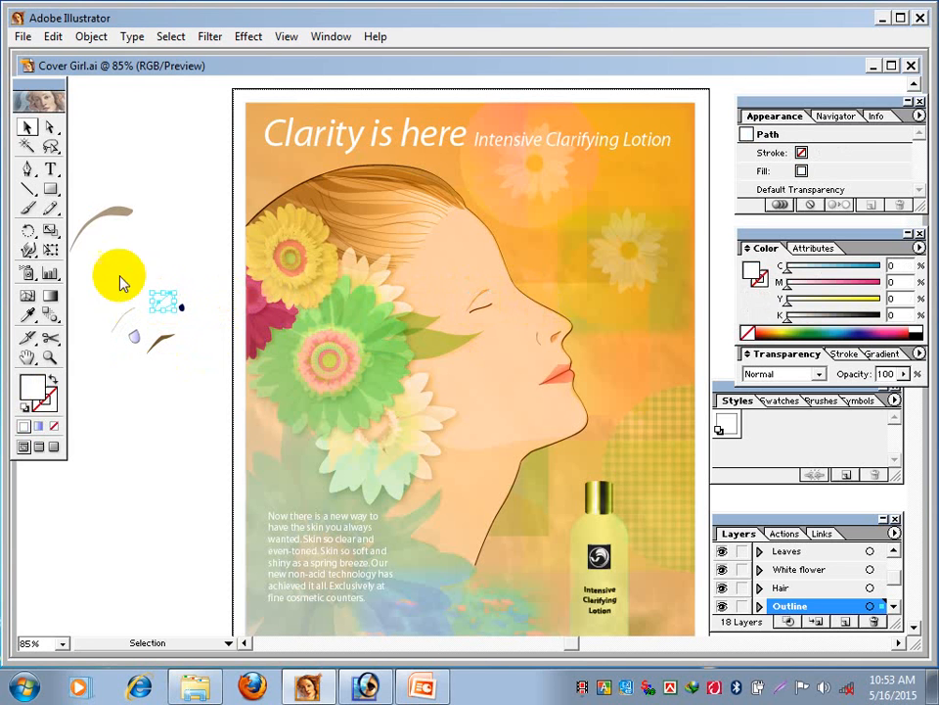
mouse_move(478, 309)
left_mouse_down()
mouse_move(88, 432)
mouse_move(103, 425)
left_mouse_up()
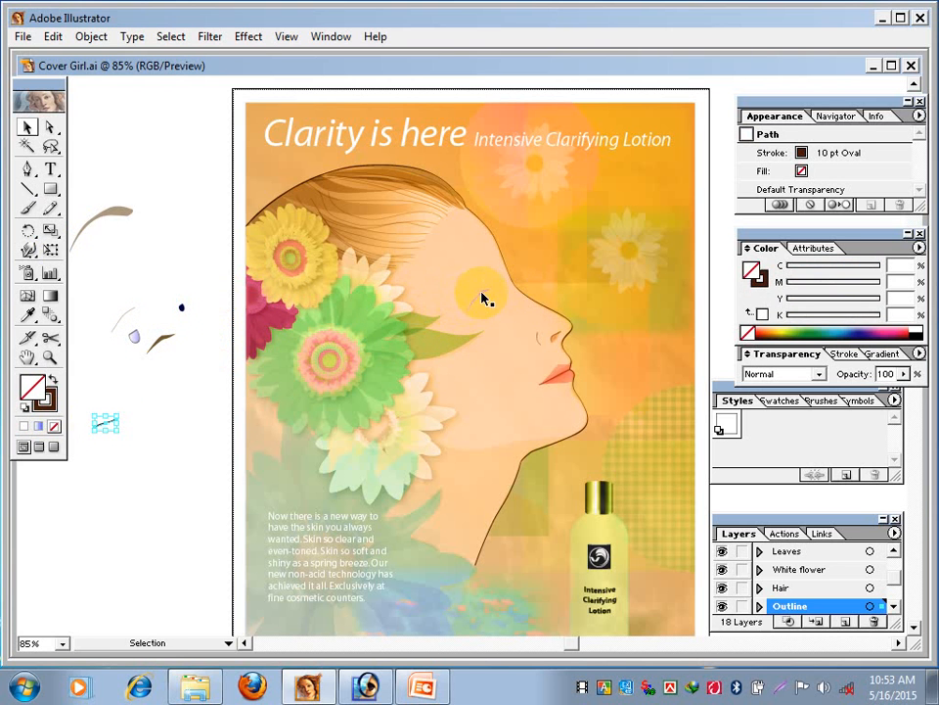
left_click_drag(482, 301, 130, 279)
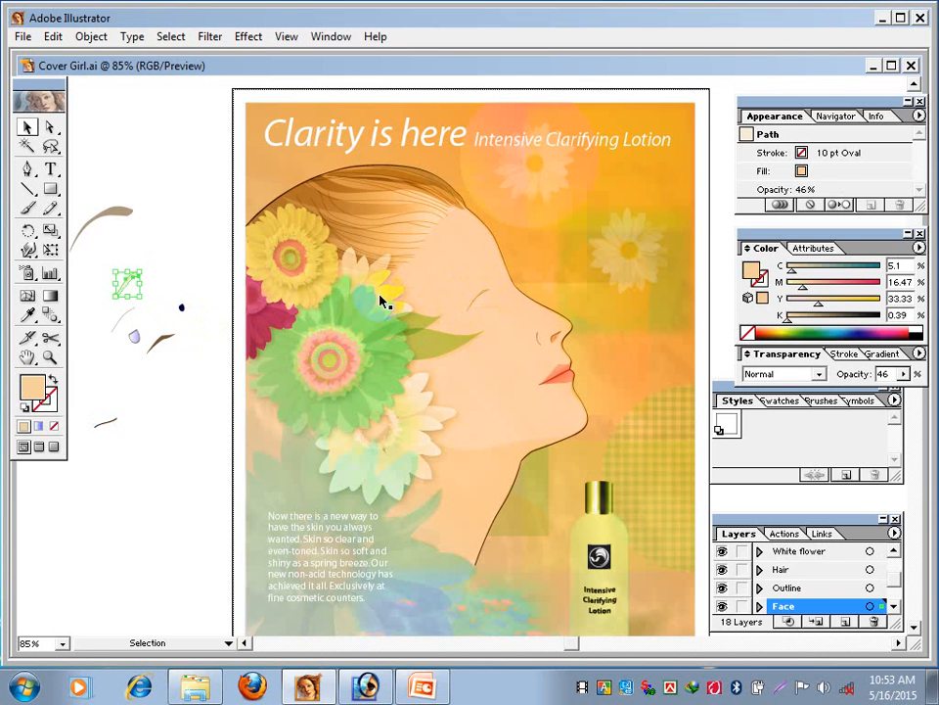
left_click_drag(484, 295, 119, 260)
left_click_drag(546, 342, 176, 461)
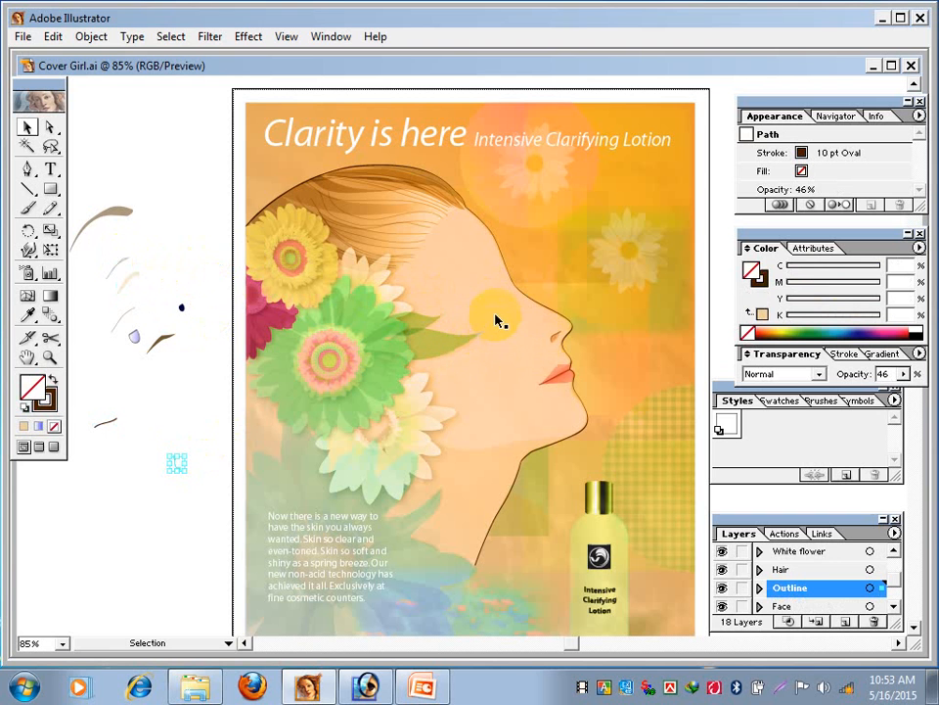
left_click_drag(494, 309, 143, 369)
- Take the mouth apart by moving the line between the lips and the pink and red lip shapes off the artboard
left_click_drag(563, 381, 163, 479)
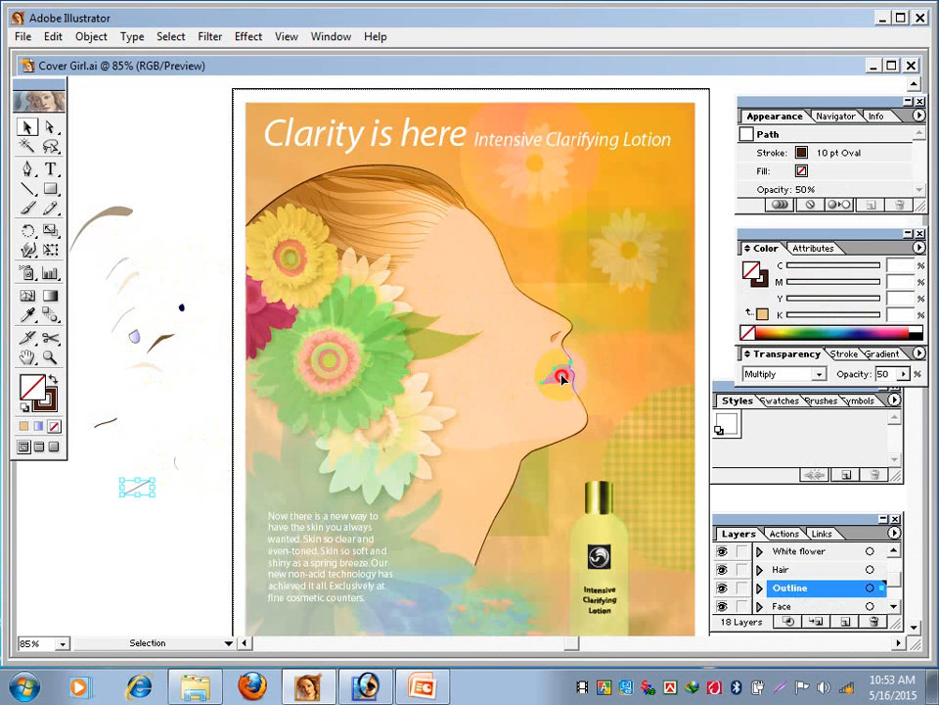
left_click_drag(564, 380, 168, 479)
left_click_drag(562, 378, 93, 503)
left_click_drag(560, 384, 92, 467)
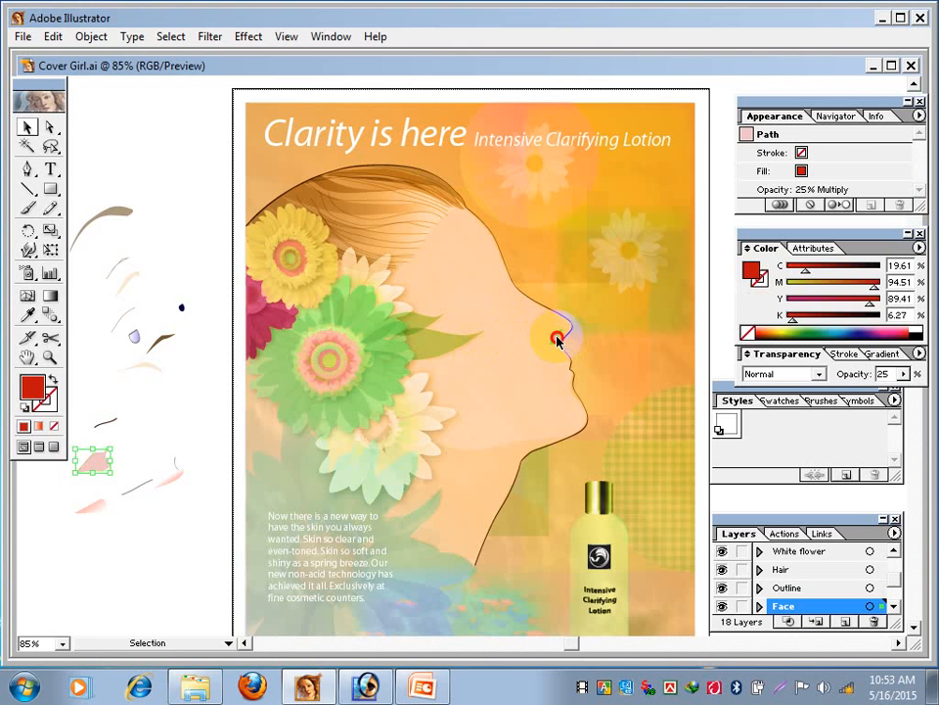
- Move the nostril outline, its thin highlight line and the feathered nostril shadow off the artboard
left_click_drag(557, 337, 148, 456)
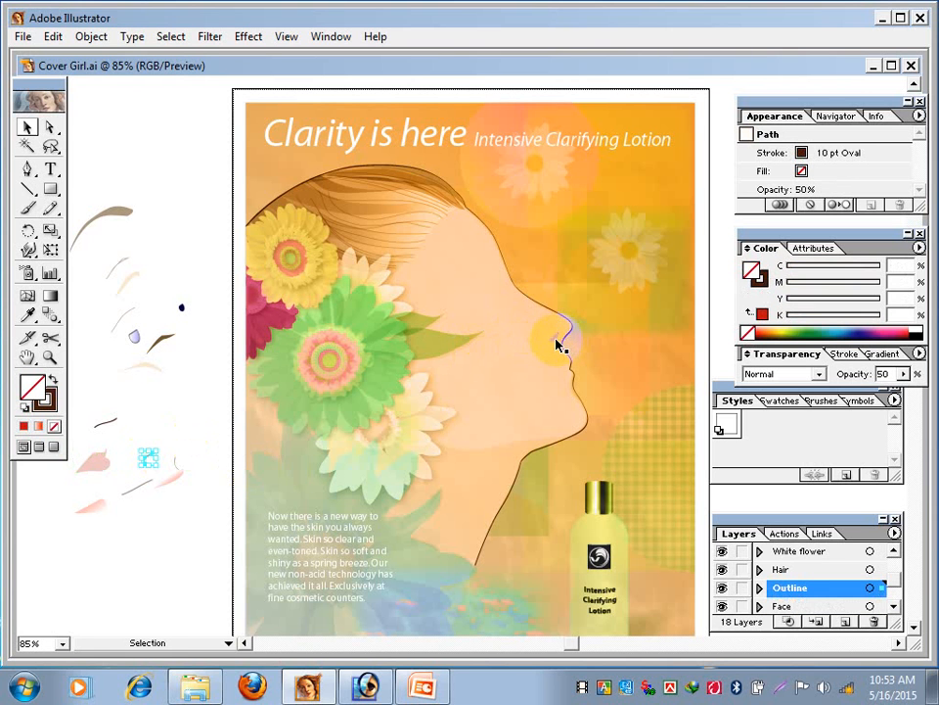
left_click_drag(558, 339, 155, 510)
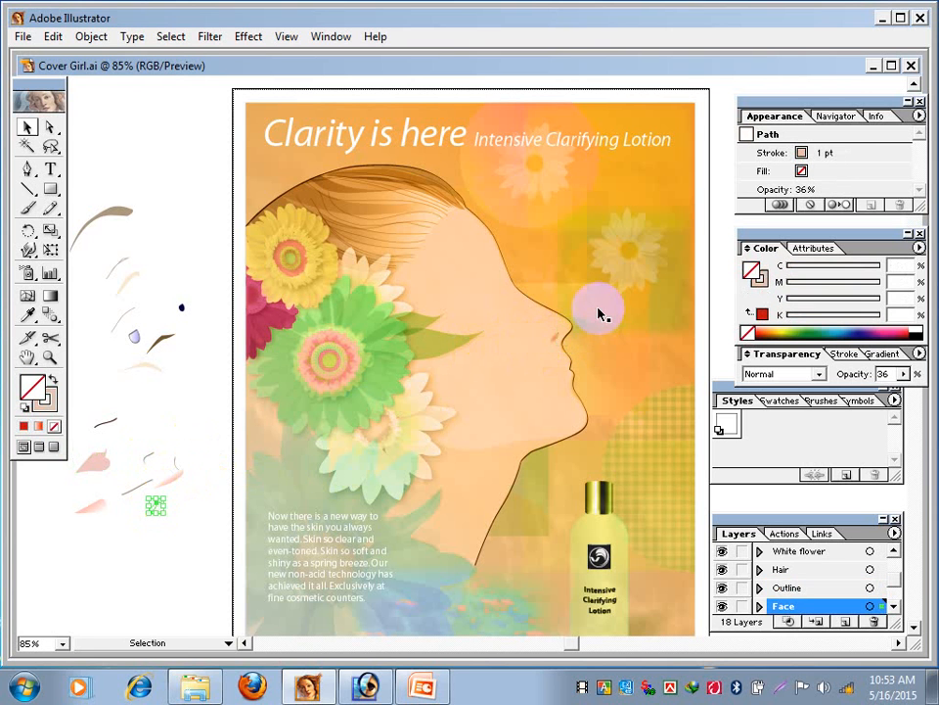
left_click_drag(560, 342, 206, 412)
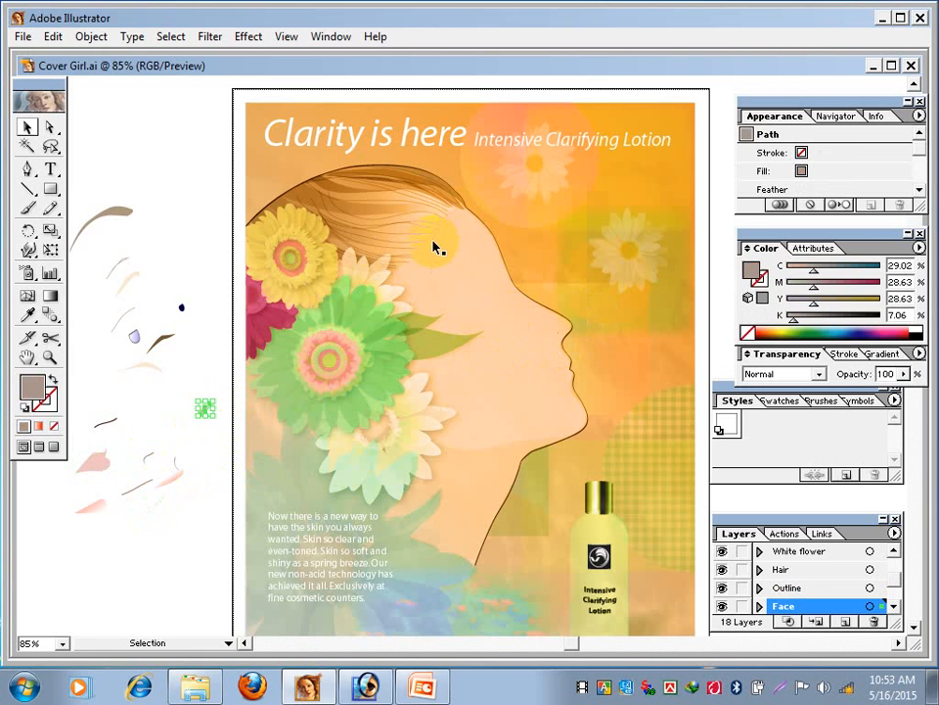
- Move the large green flower's stacked petal groups and one green leaf beside it off the artboard
left_click(385, 378)
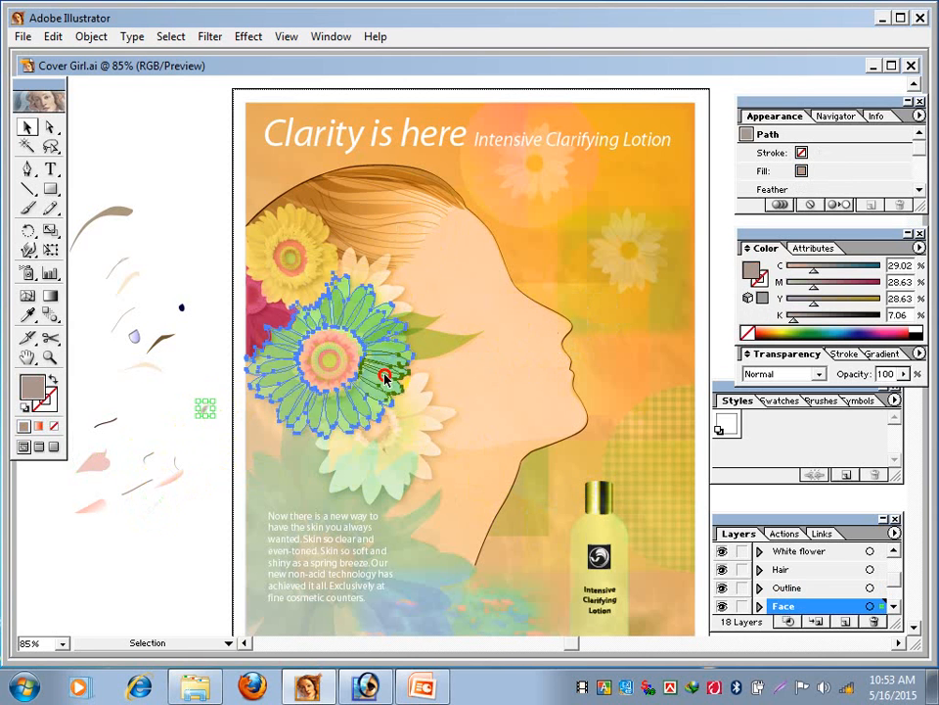
left_click_drag(384, 377, 153, 568)
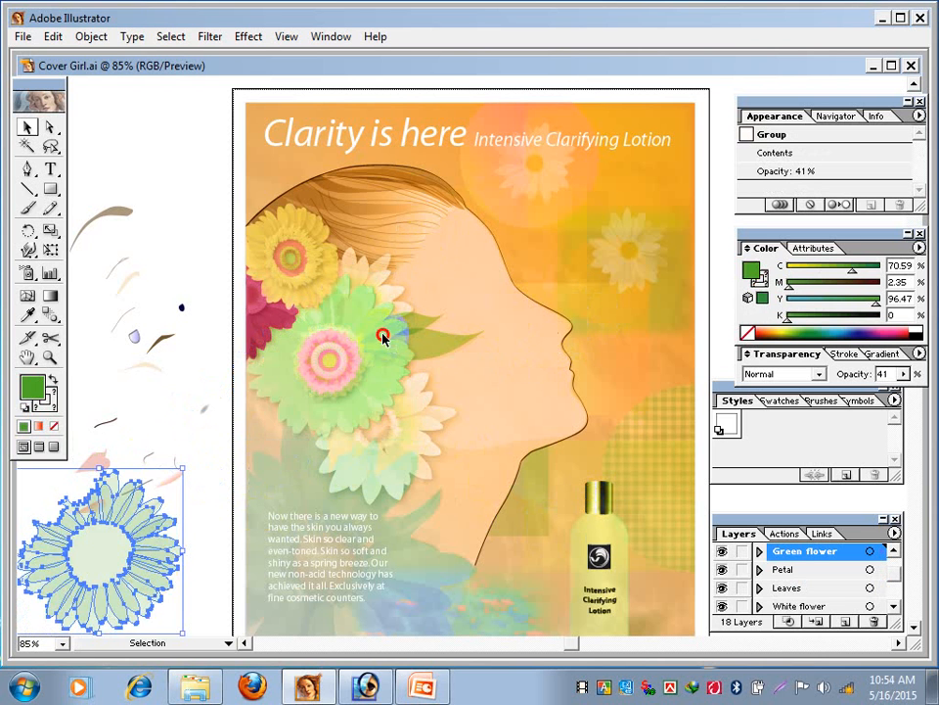
left_click_drag(382, 336, 172, 167)
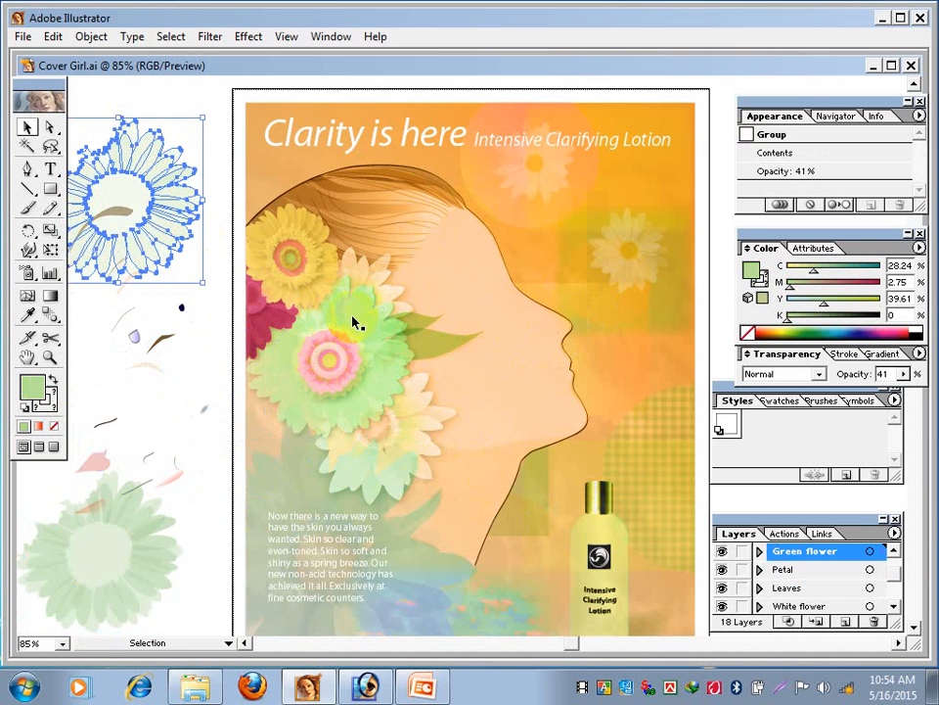
left_click_drag(371, 321, 182, 137)
left_click_drag(375, 317, 146, 414)
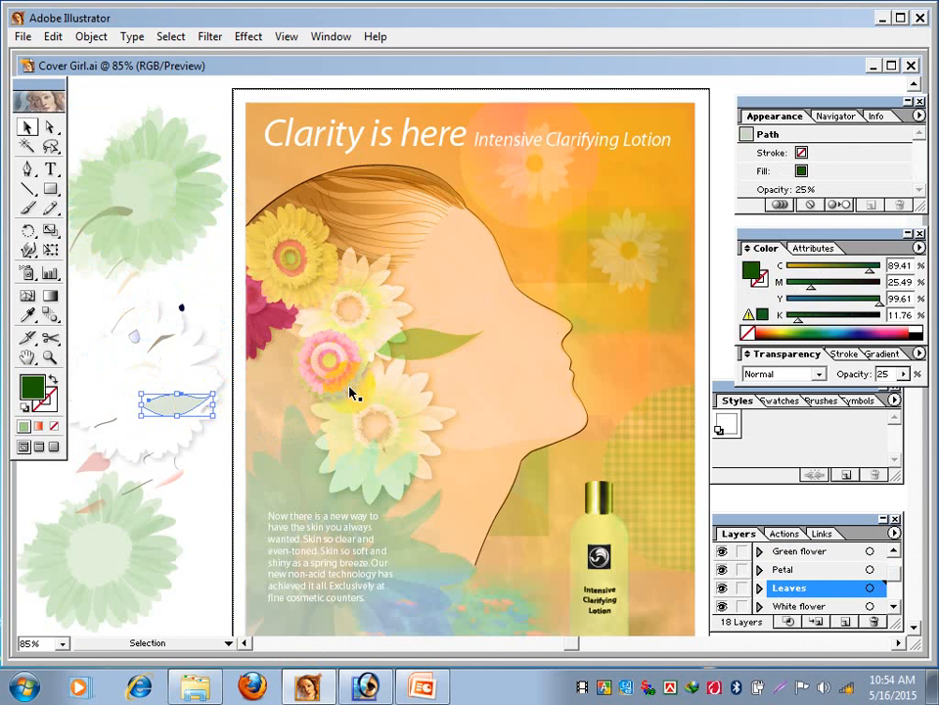
- Move the pale yellow-green, pink and white drop-shadowed rings of the green flower's center off the artboard
left_click_drag(352, 391, 137, 416)
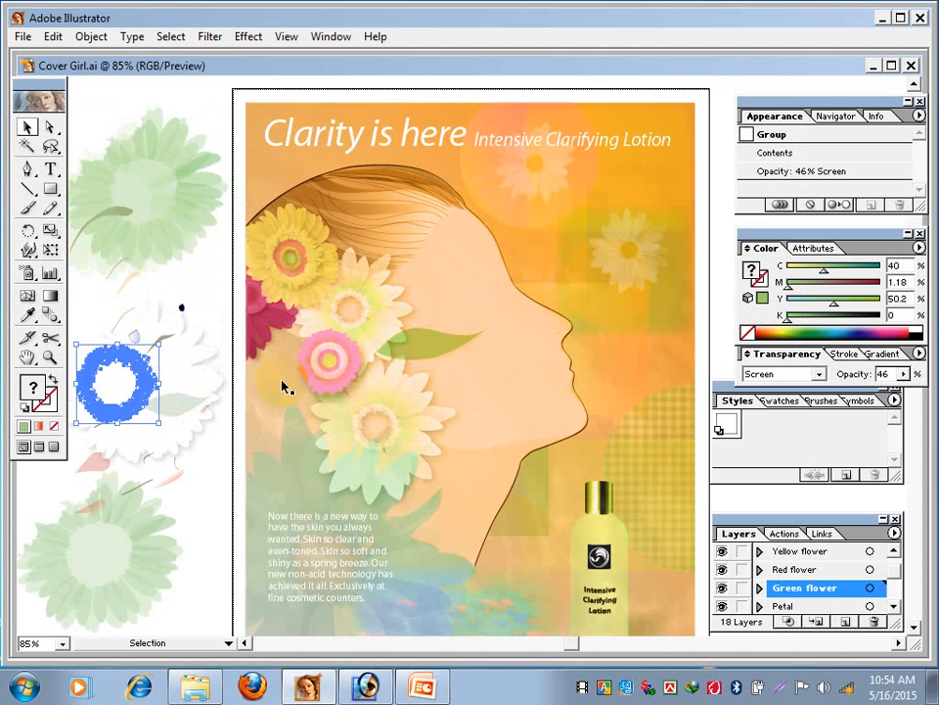
left_click_drag(321, 383, 106, 328)
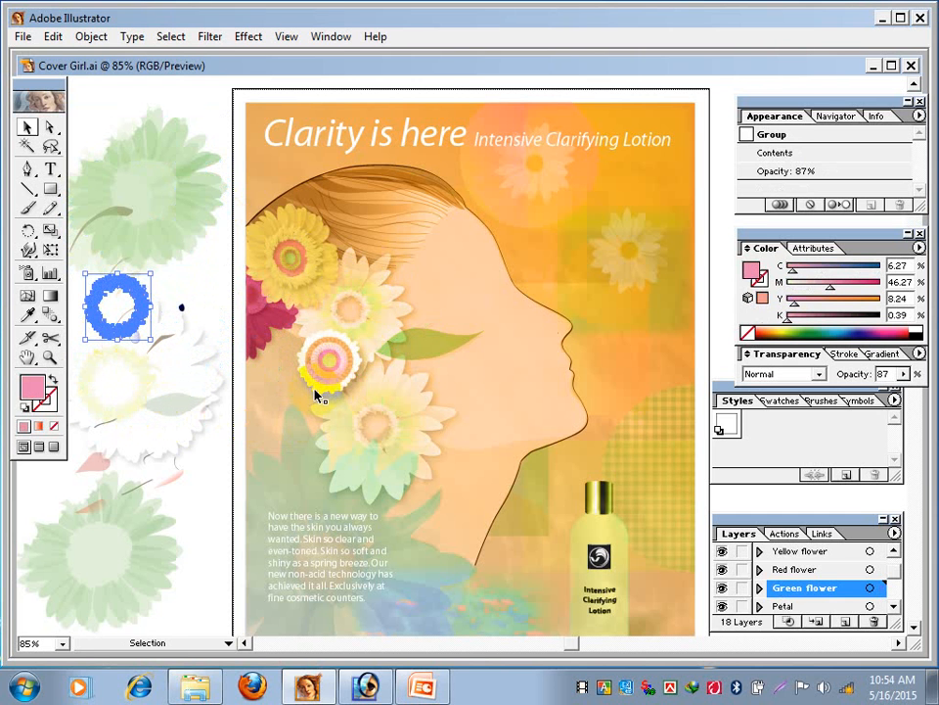
left_click_drag(314, 388, 182, 323)
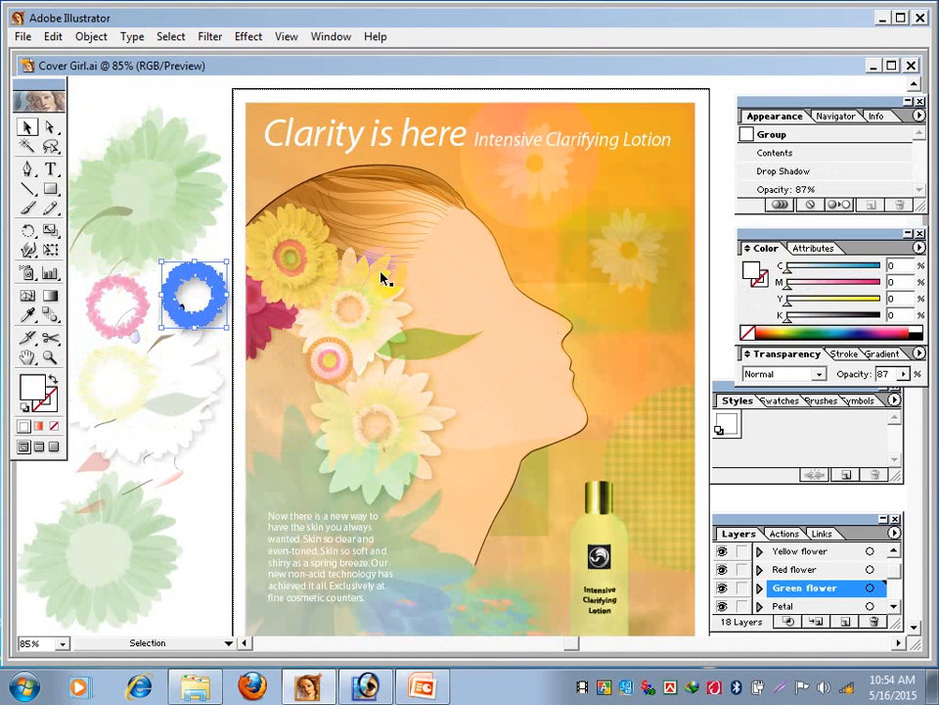
- Move the green leaf beside the cheek, the two white flowers and the neck shadow shape off the artboard
left_click(443, 349)
left_click_drag(443, 349, 147, 444)
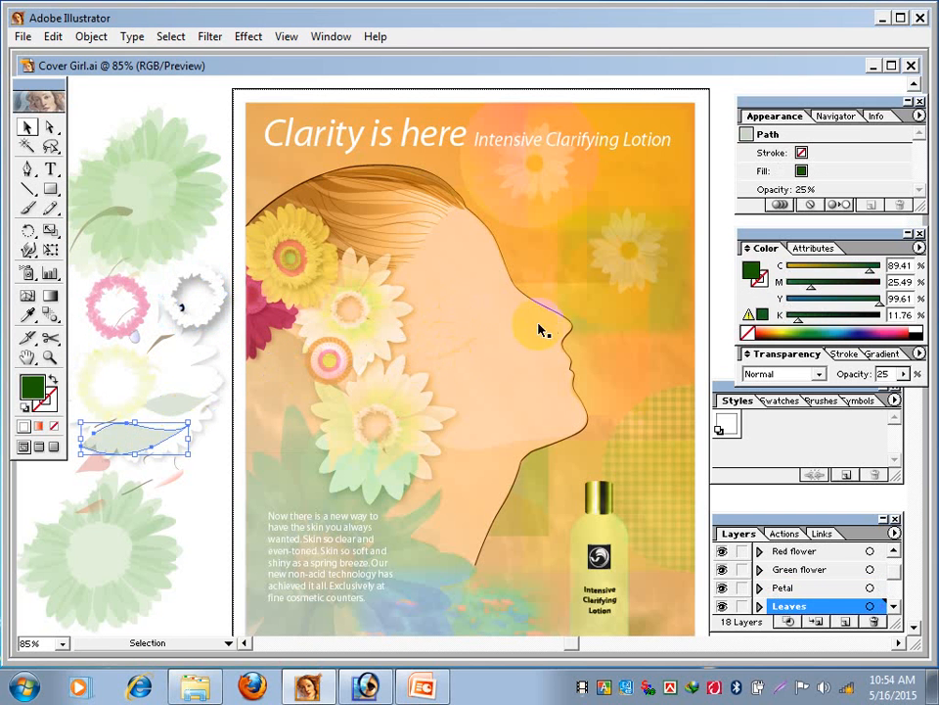
left_click_drag(398, 331, 236, 478)
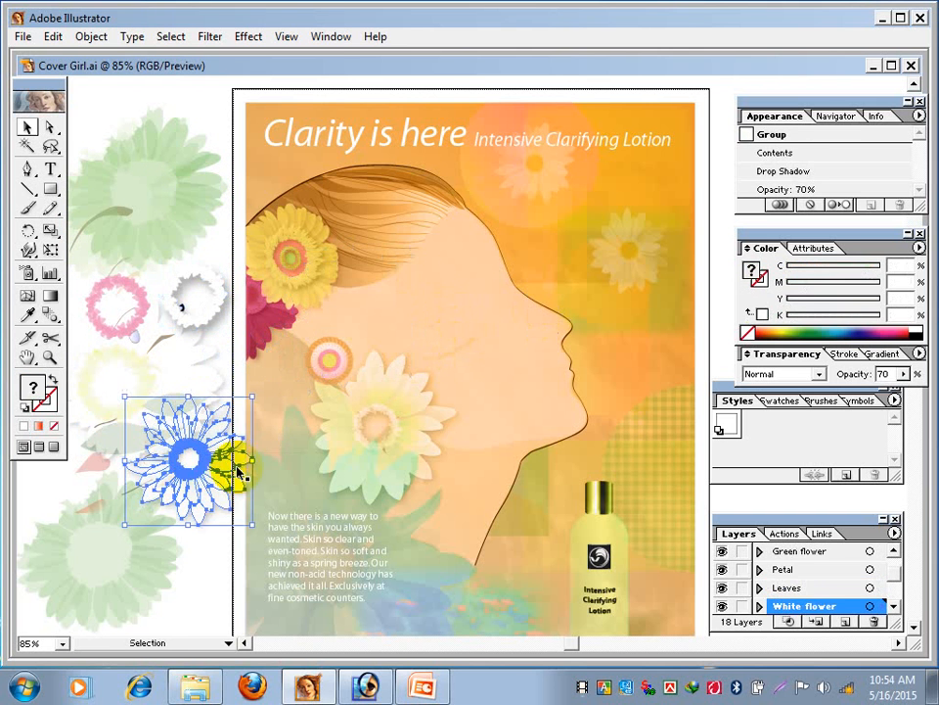
left_click_drag(426, 436, 200, 519)
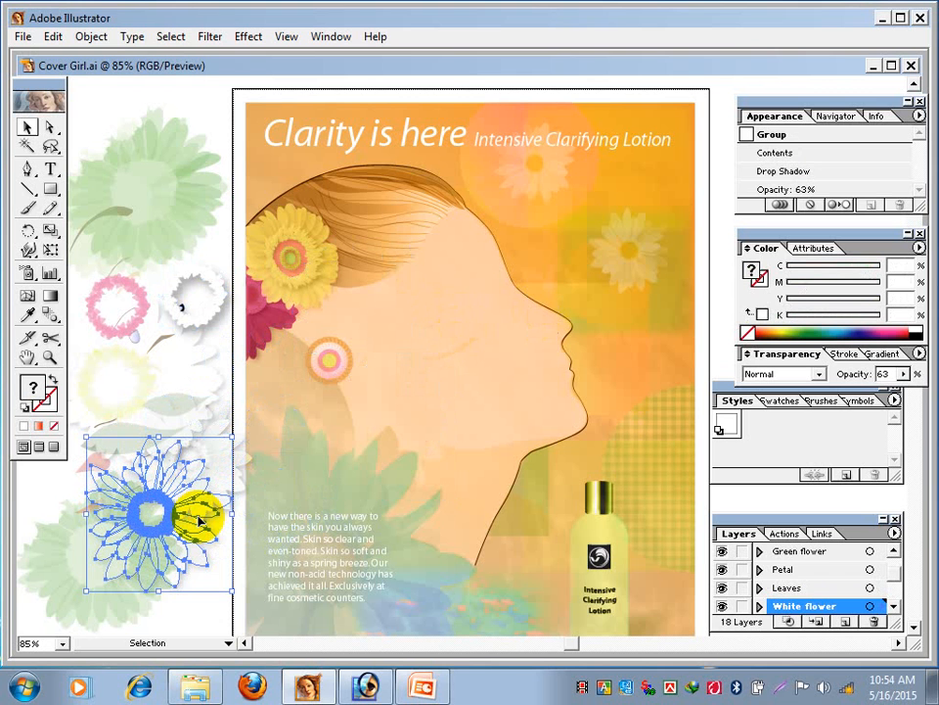
left_click_drag(198, 519, 477, 504)
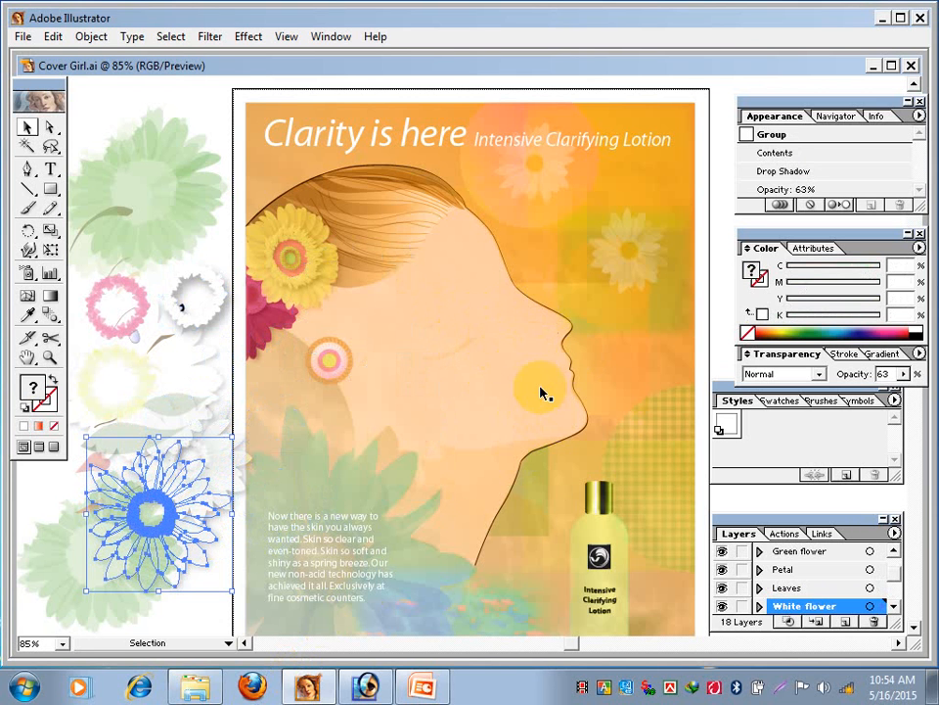
left_click_drag(515, 387, 159, 607)
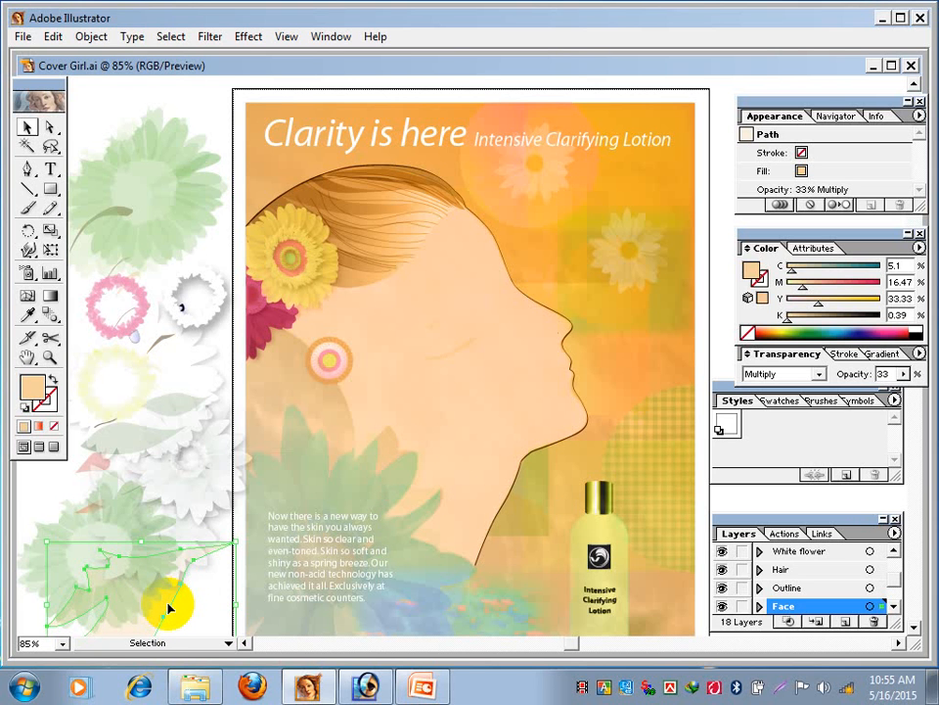
- Inspect the background's yellow feathered rectangle and pink gradient circle and the face shape, and move the lotion bottle off the artboard
left_click(660, 177)
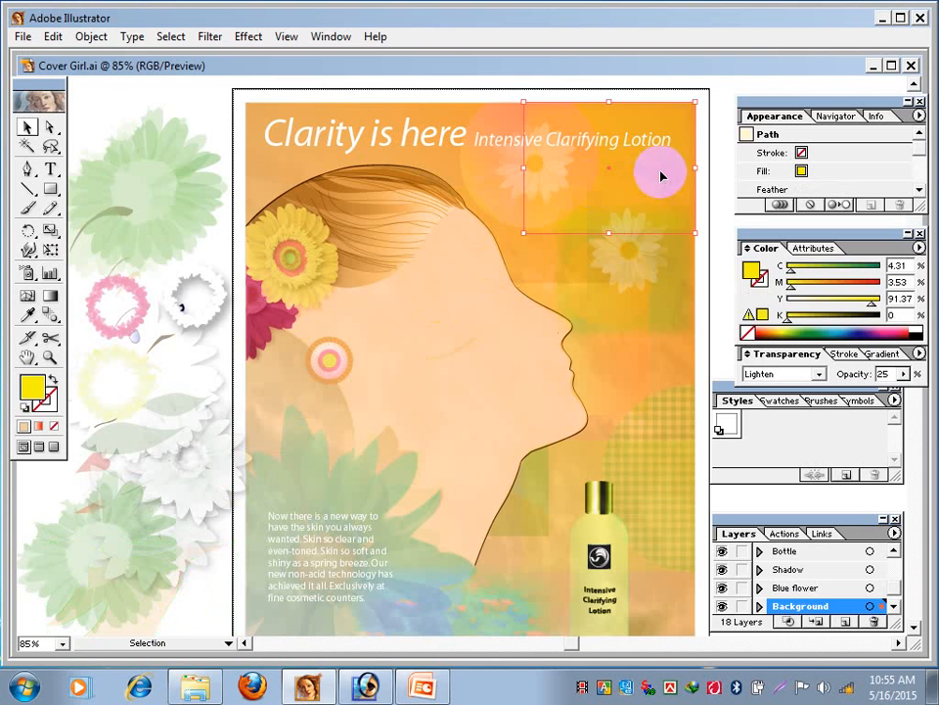
left_click(501, 181)
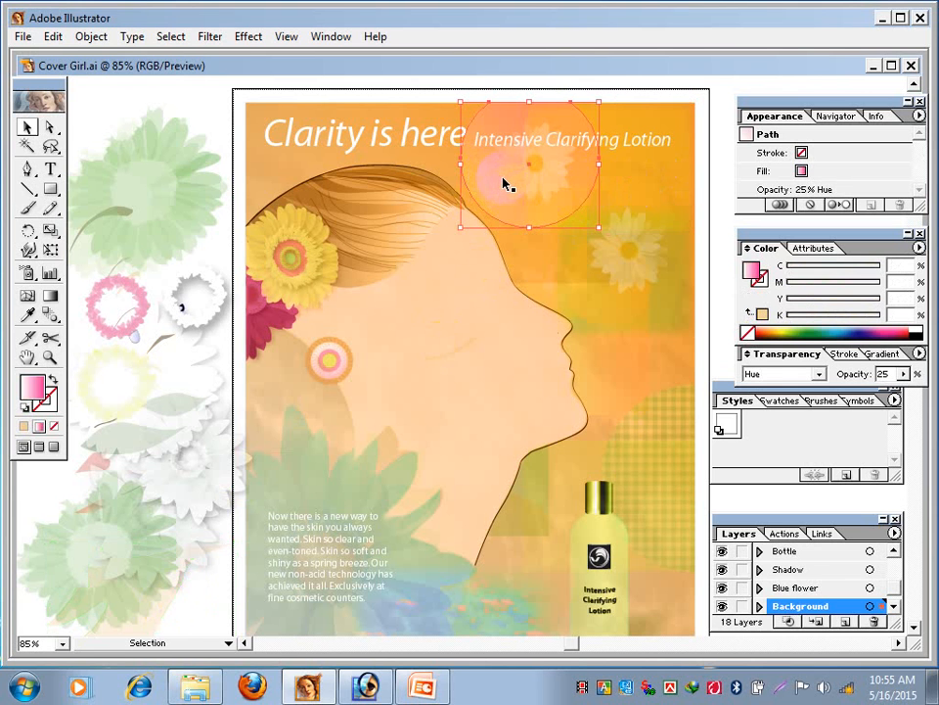
left_click(516, 372)
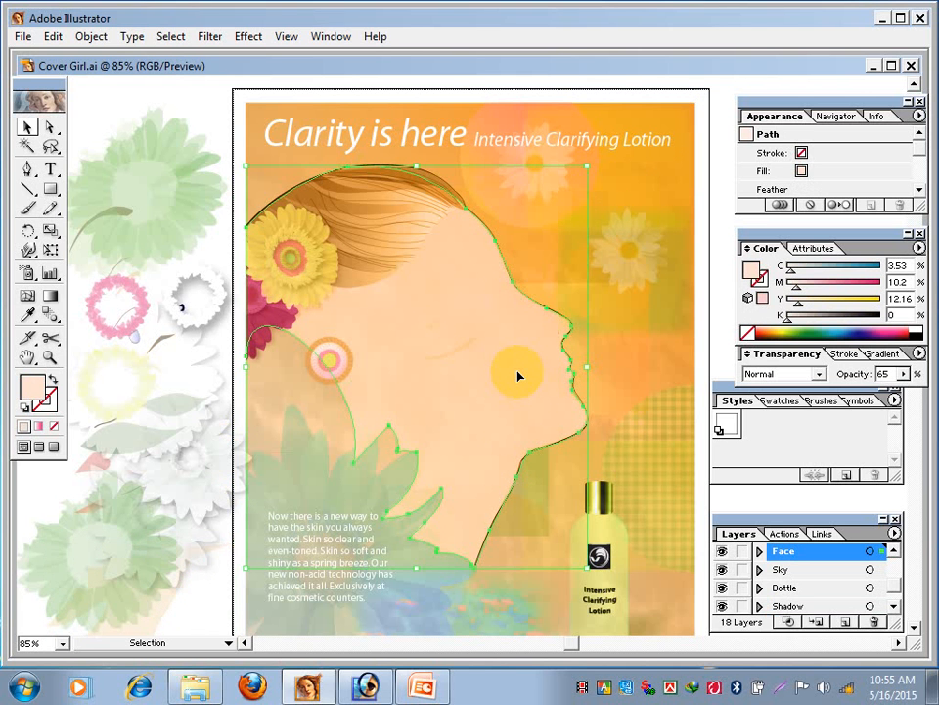
left_click(599, 556)
left_click_drag(602, 560, 176, 499)
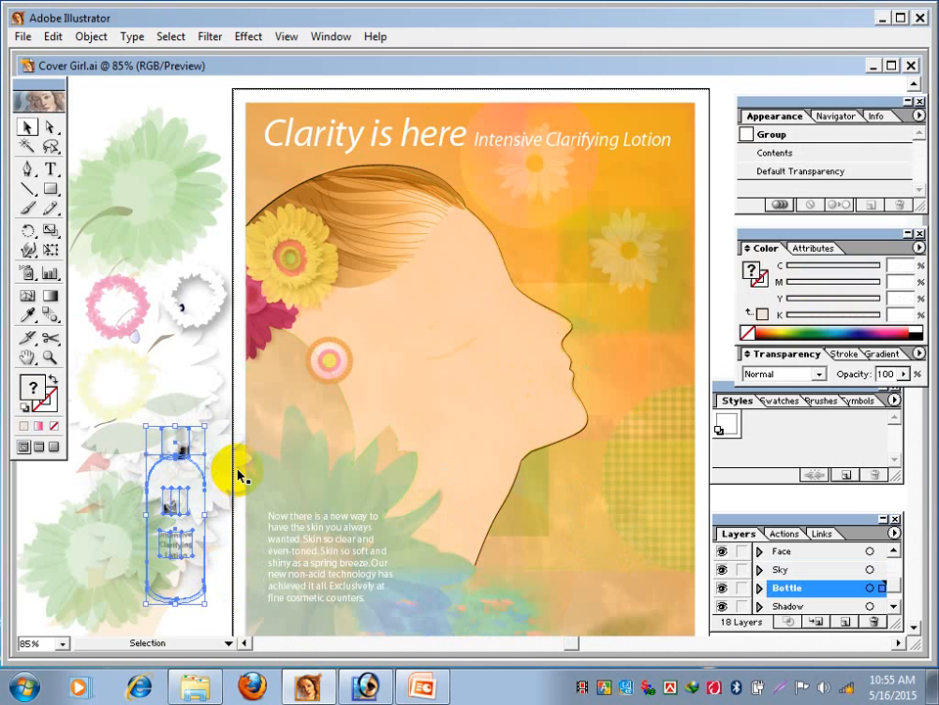
- Undo all the moves of the flower, leaf, bottle and facial feature pieces, and deselect everything
key("ctrl+z")
key("ctrl+z")
key("ctrl+z")
key("ctrl+z")
key("ctrl+z")
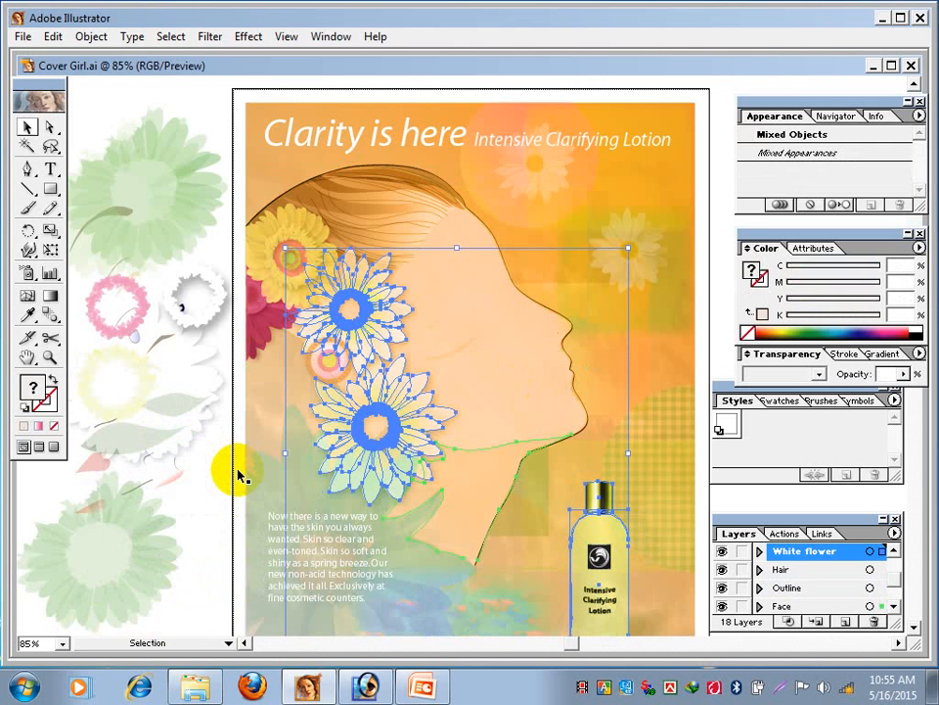
key("ctrl+z")
key("ctrl+z")
key("ctrl+z")
key("ctrl+z")
key("ctrl+z")
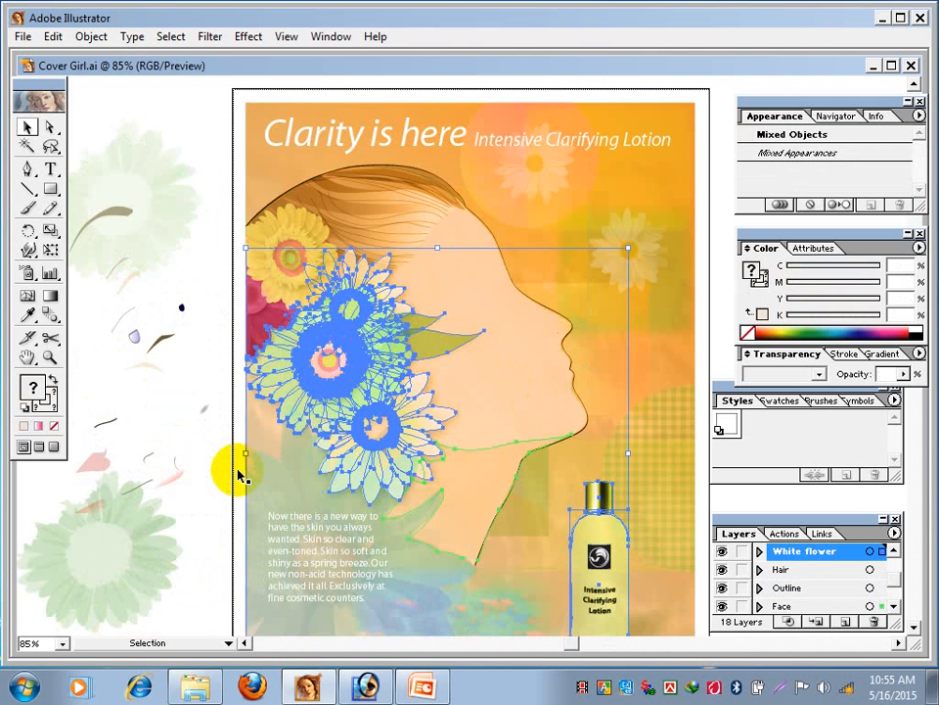
key("ctrl+z")
key("ctrl+z")
key("ctrl+z")
key("ctrl+z")
key("ctrl+z")
key("ctrl+z")
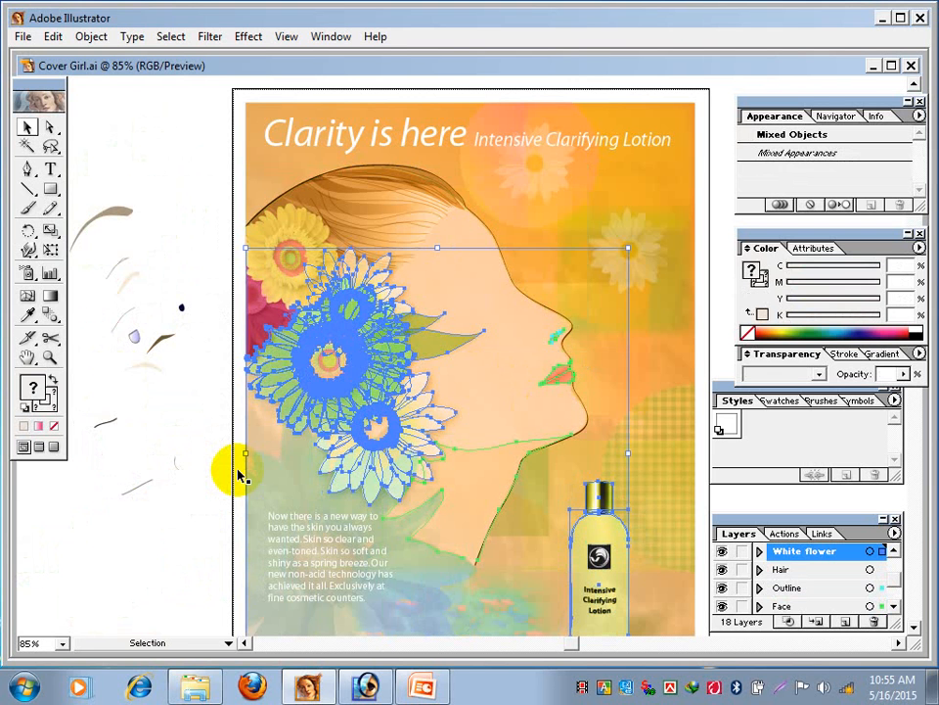
key("ctrl+z")
key("ctrl+z")
key("ctrl+z")
key("ctrl+z")
key("ctrl+z")
key("ctrl+z")
key("ctrl+z")
key("ctrl+z")
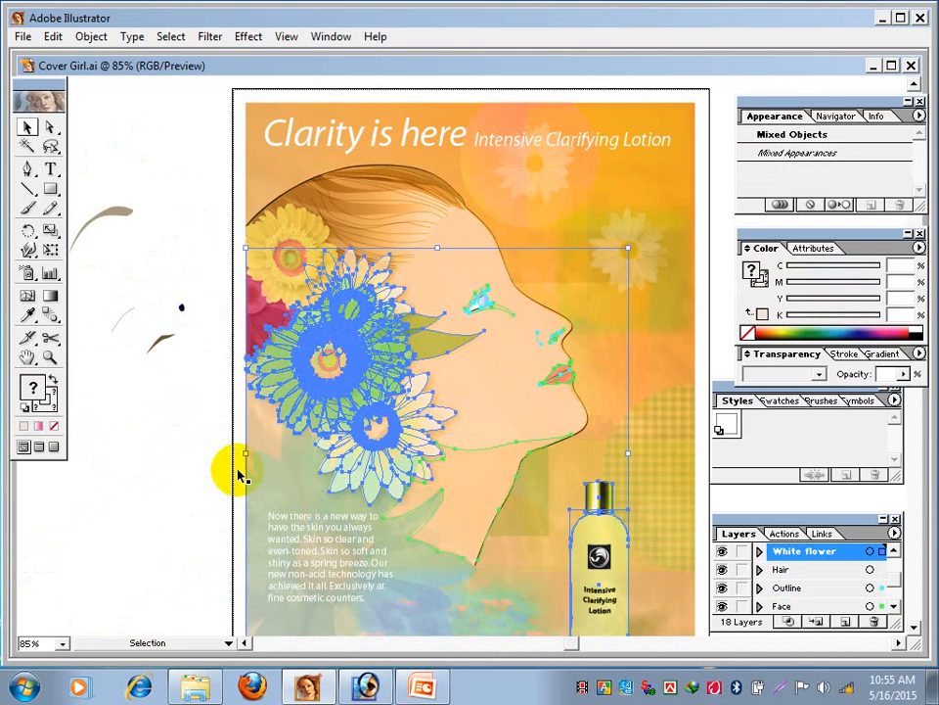
key("ctrl+z")
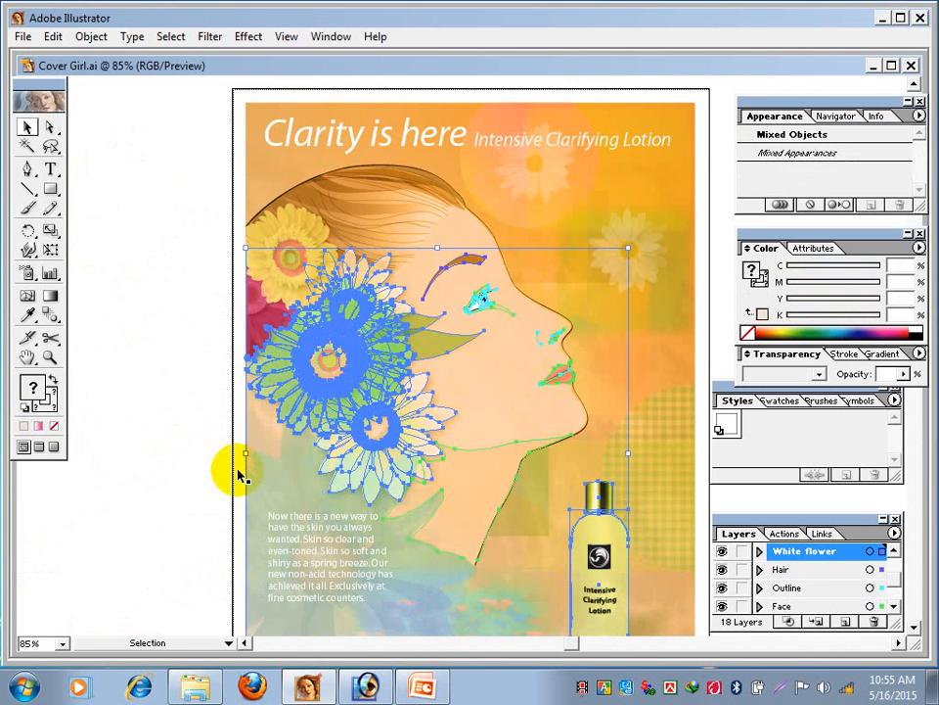
left_click(132, 446)
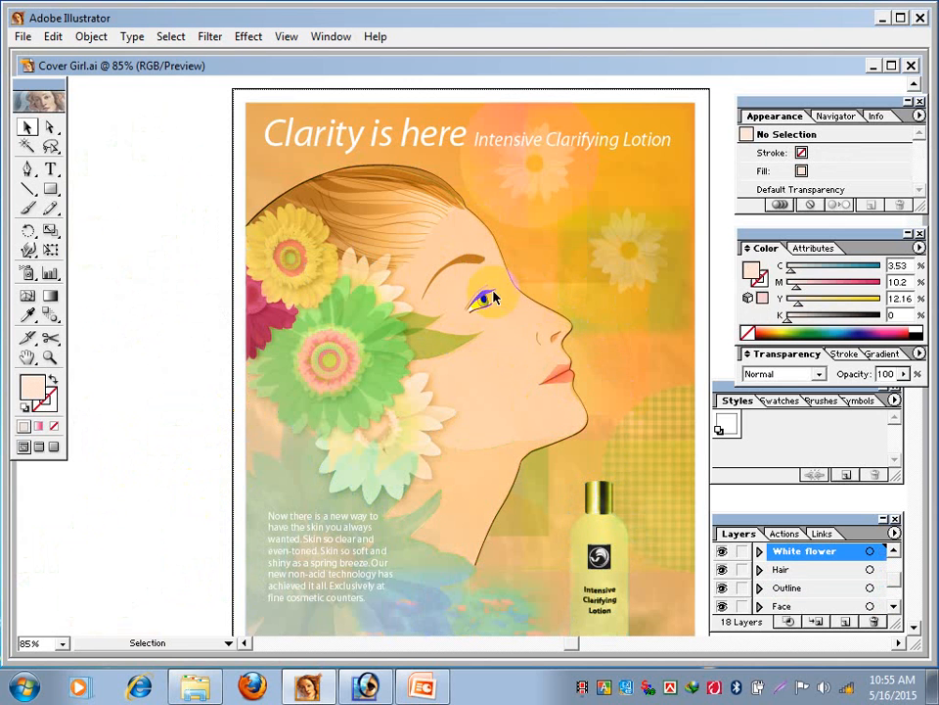
- Close Cover Girl.ai and open Flower.ai from the Sample Art folder
left_click(912, 66)
left_click(21, 38)
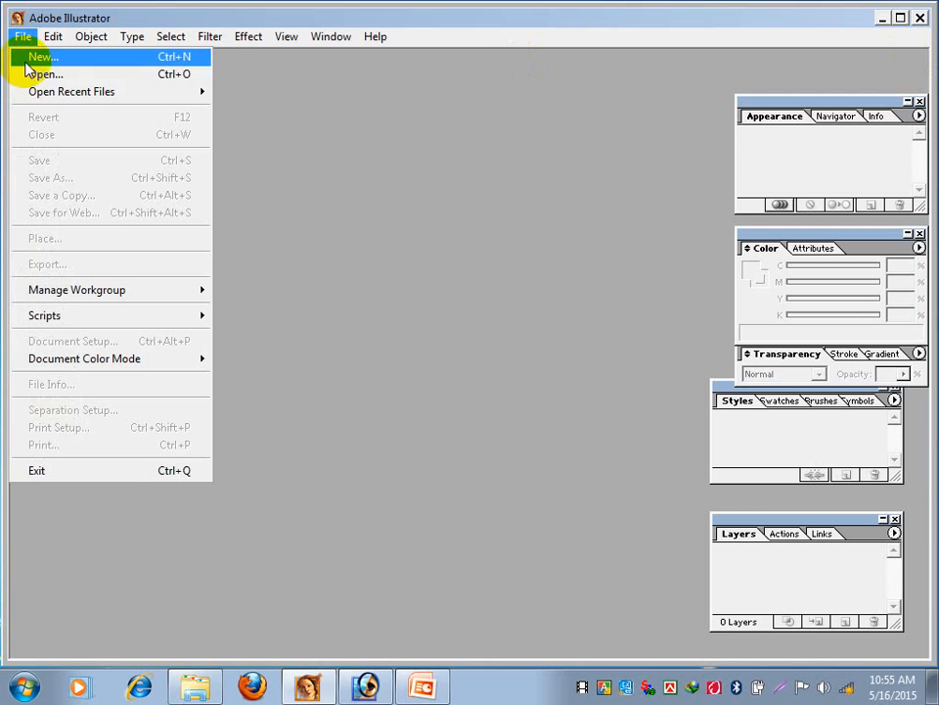
left_click(33, 75)
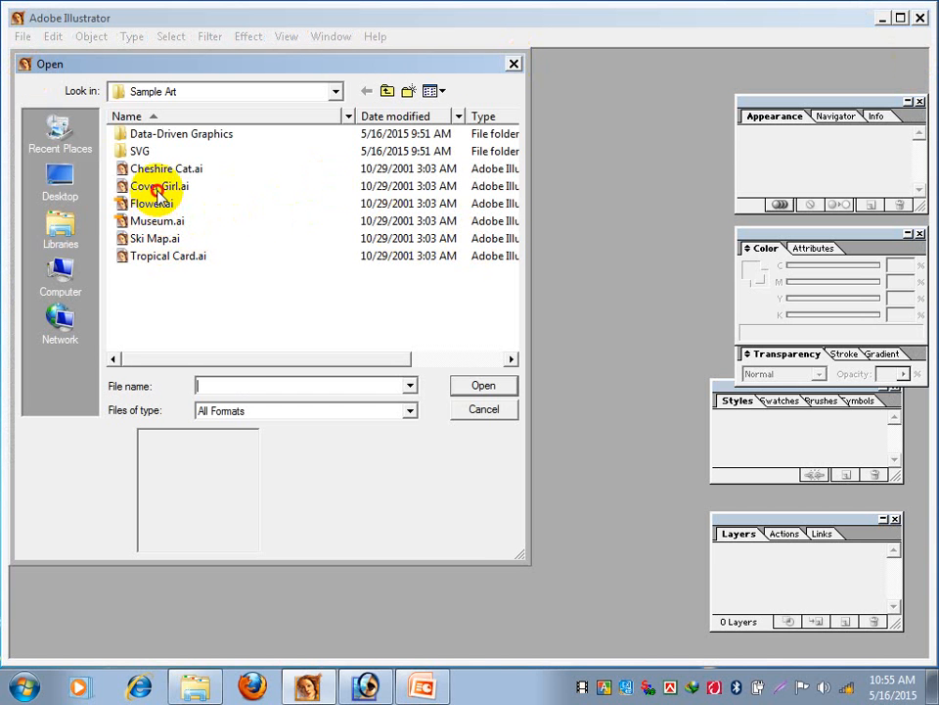
left_click(152, 186)
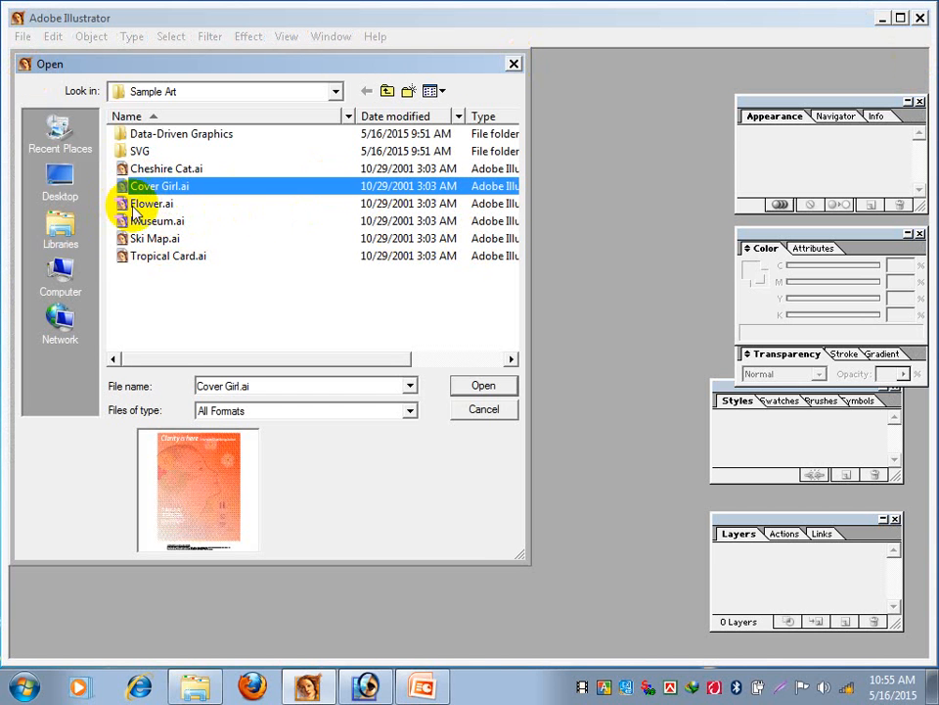
left_click(132, 204)
left_click(481, 390)
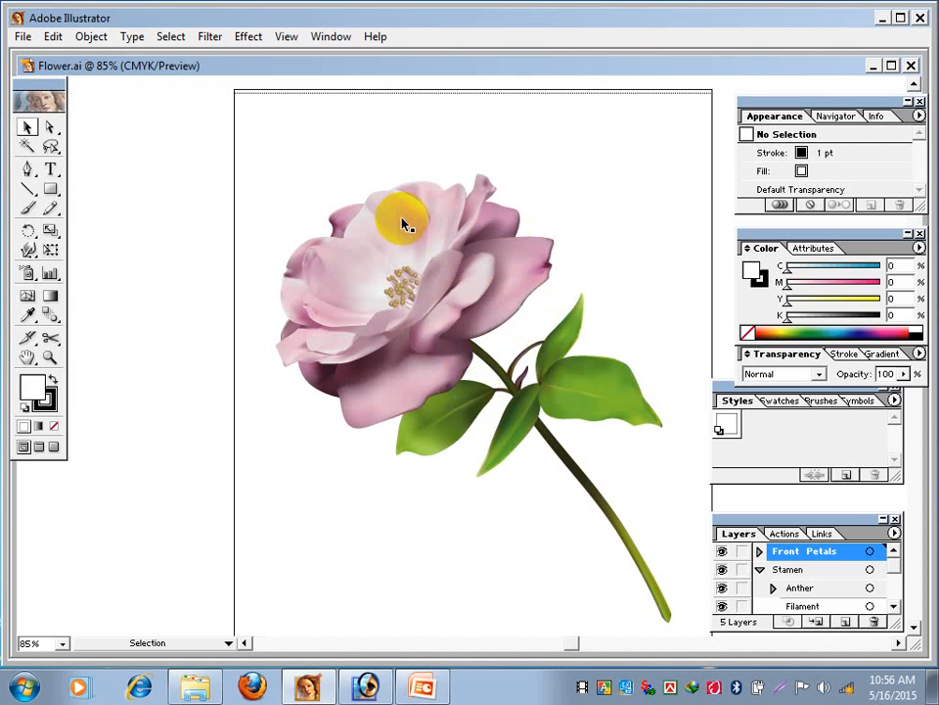
- Pull the pale upper and side petals, the dark lower petals and the two purple back petals away from the flower
left_click_drag(399, 209, 172, 190)
left_click_drag(314, 273, 193, 348)
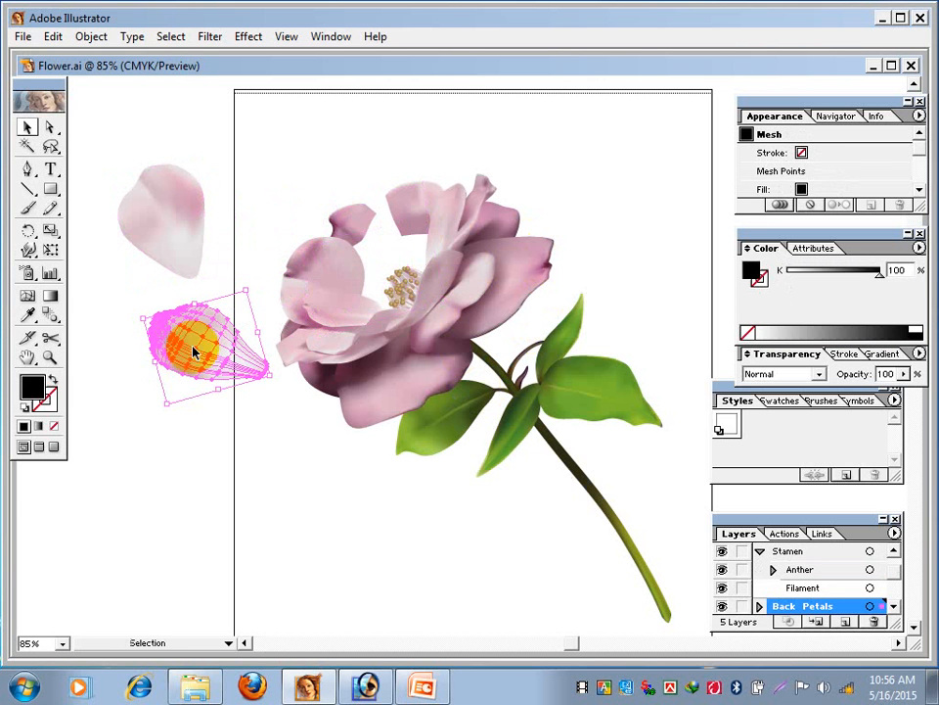
left_click_drag(319, 283, 223, 152)
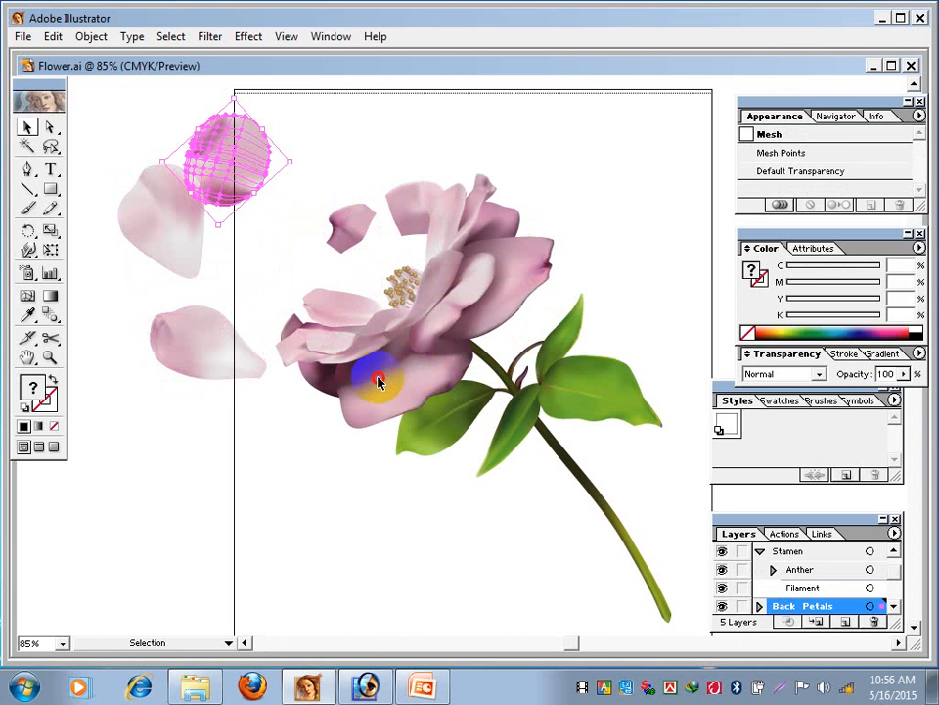
left_click_drag(378, 381, 145, 487)
left_click_drag(314, 373, 245, 496)
left_click_drag(494, 301, 571, 194)
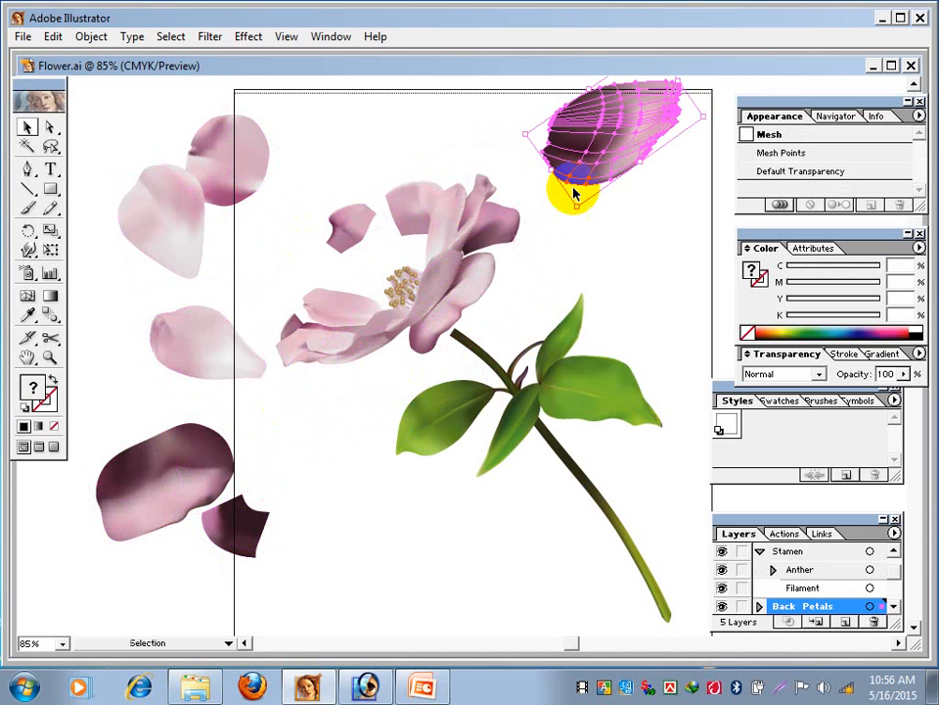
left_click_drag(497, 217, 678, 261)
- Pull the four green leaves away from the flower's stem and spread them apart
left_click_drag(582, 387, 696, 314)
left_click_drag(542, 356, 607, 252)
left_click_drag(508, 425, 380, 591)
left_click_drag(429, 419, 362, 443)
- Pull the lower front petal, small pale petal, upper back petal and two front petals beside the stamens away from the flower
left_click_drag(304, 337, 153, 301)
left_click_drag(305, 293, 315, 149)
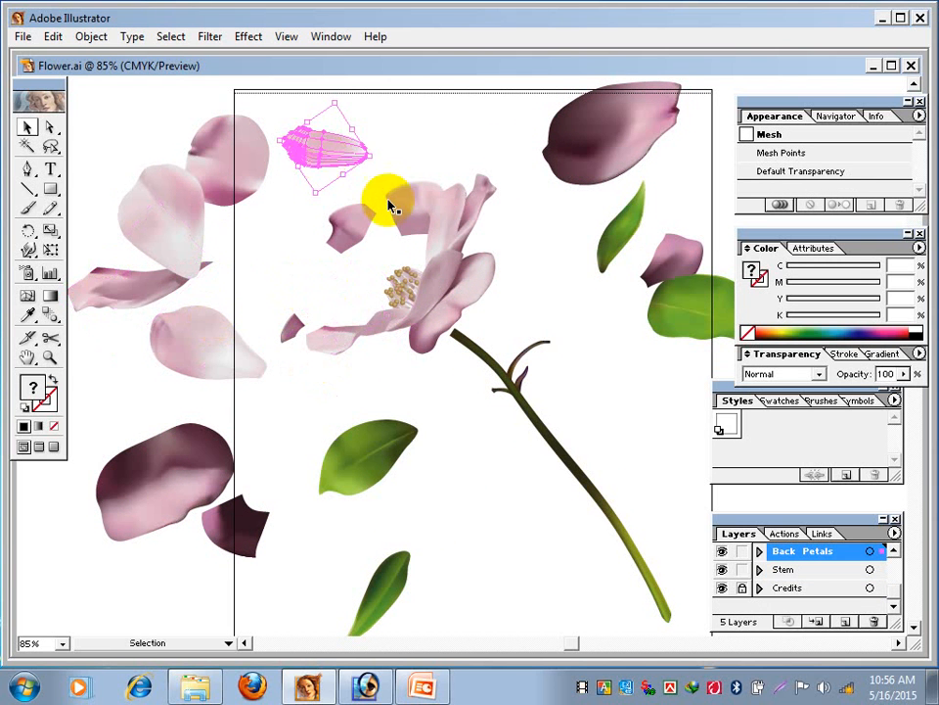
left_click_drag(386, 201, 455, 108)
left_click_drag(461, 307, 564, 240)
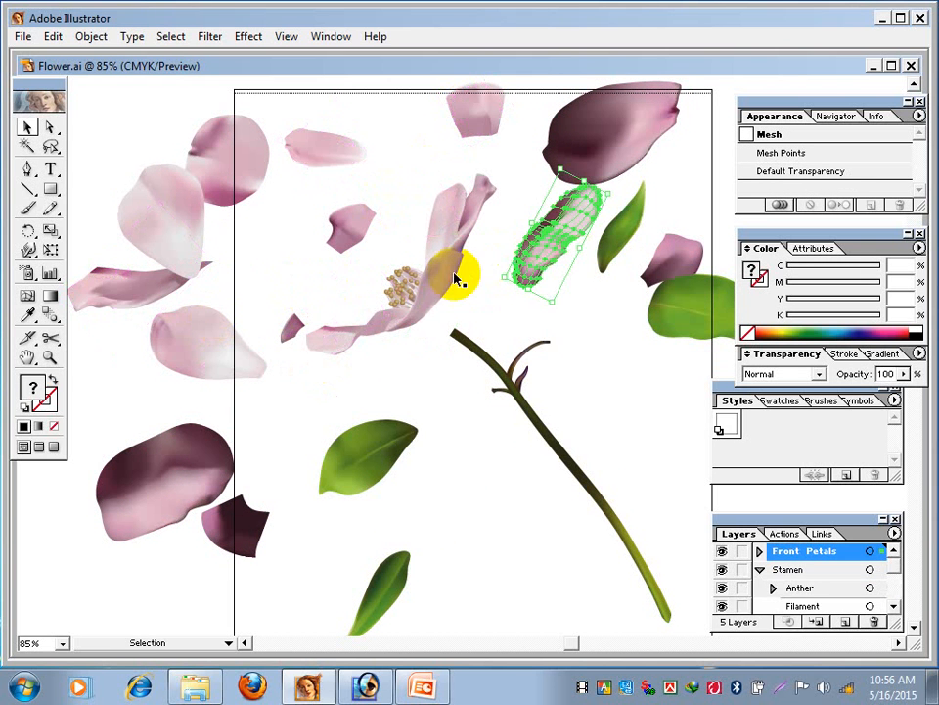
left_click_drag(440, 277, 631, 349)
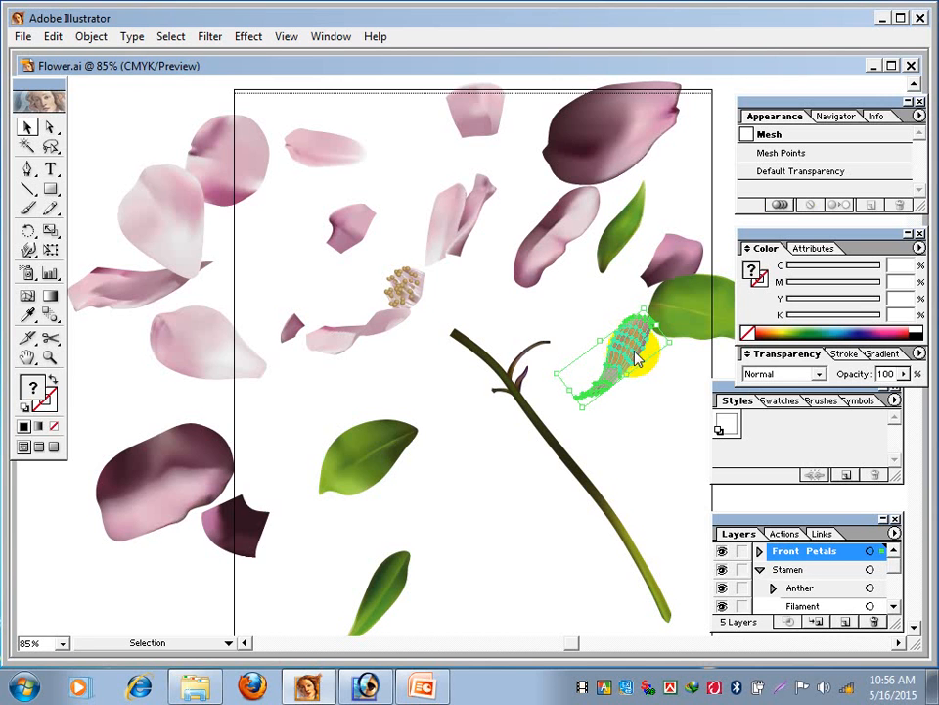
- Close Flower.ai without saving changes and create a new Letter-size CMYK document of 612 by 792 pt
left_click(912, 67)
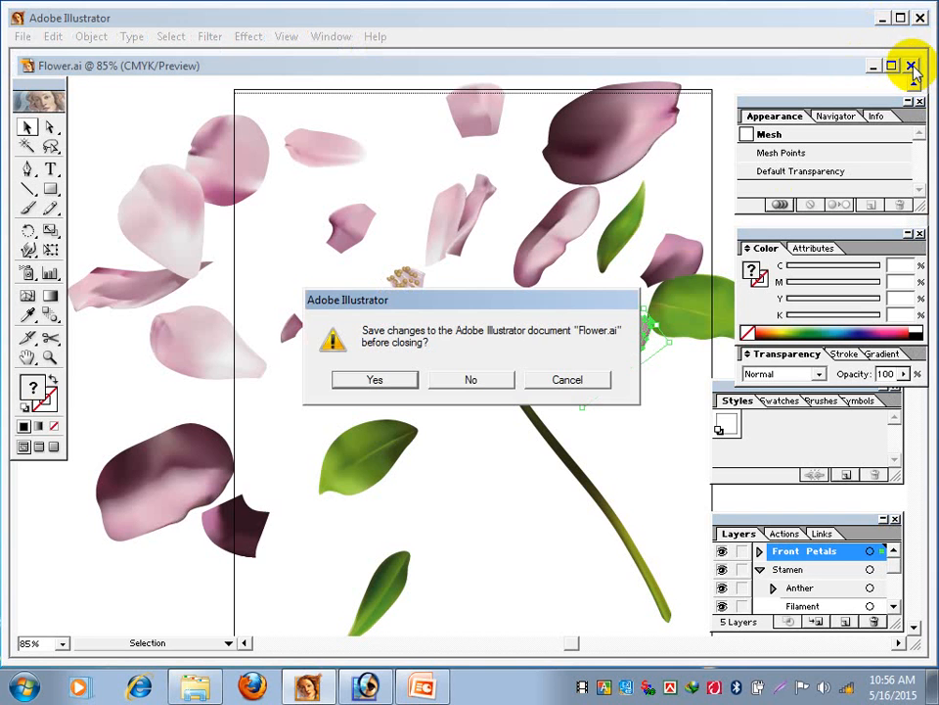
left_click(473, 380)
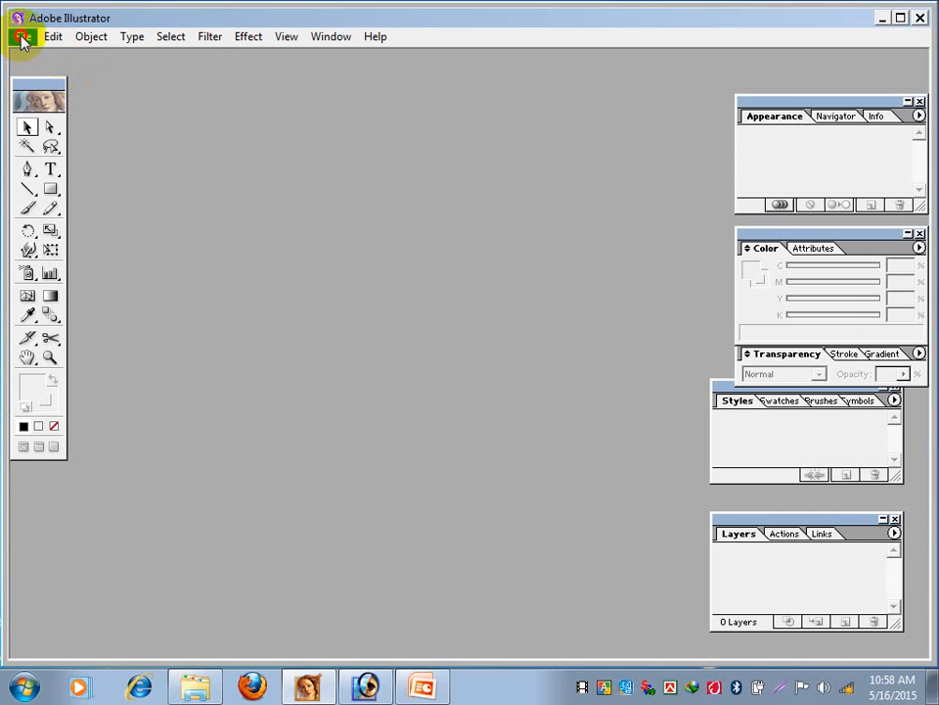
left_click(22, 36)
left_click(56, 59)
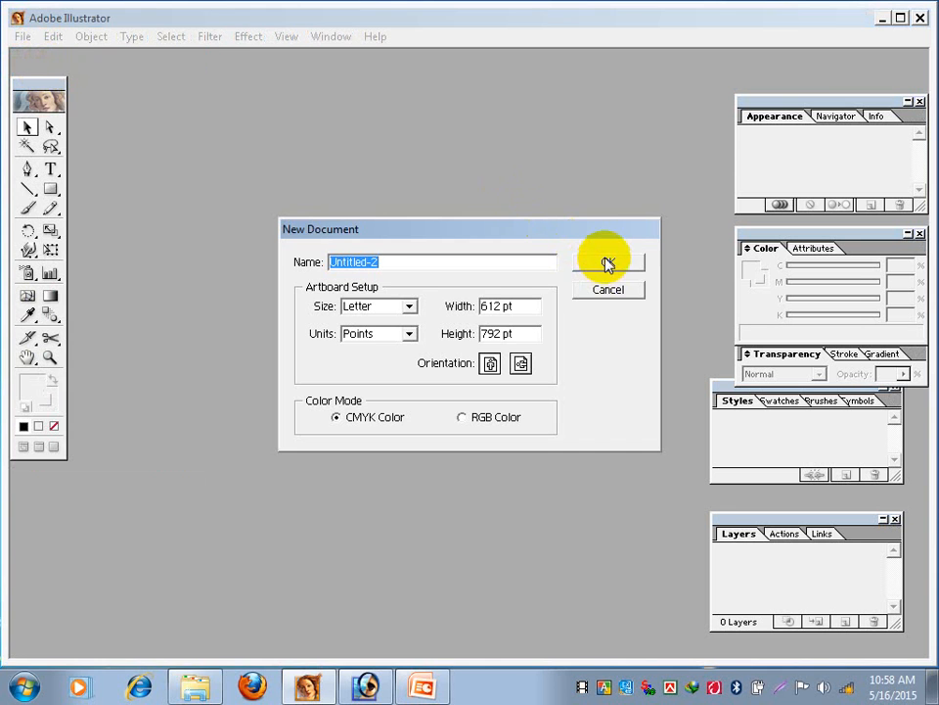
left_click(607, 263)
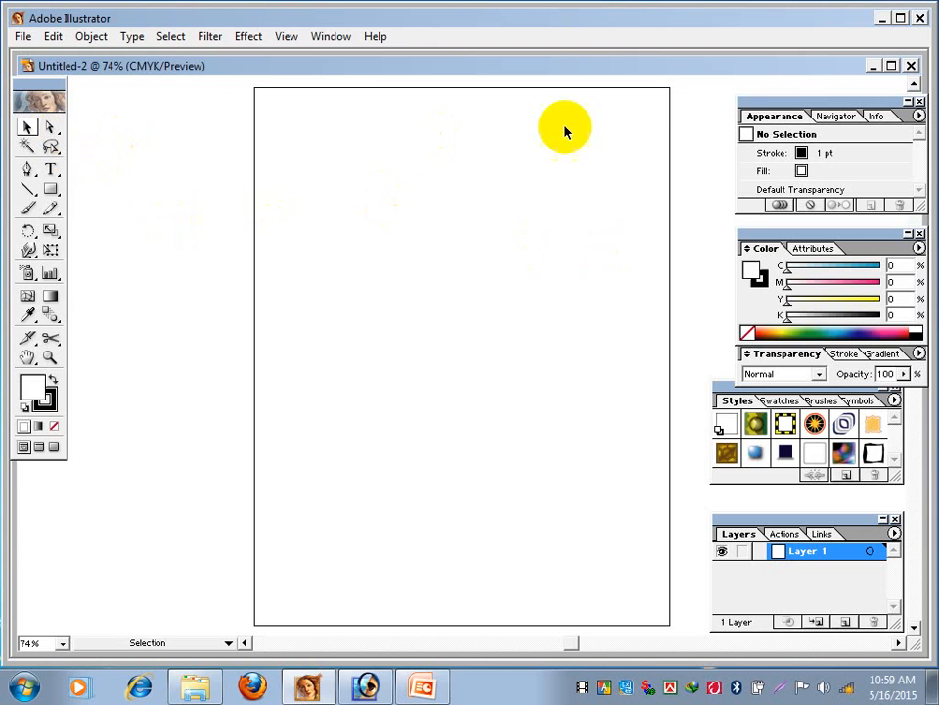
- Align the Styles palette beneath the Color and Transparency palettes, and draw a circle in the artboard's upper-left area with the Ellipse tool
left_click_drag(731, 391, 757, 373)
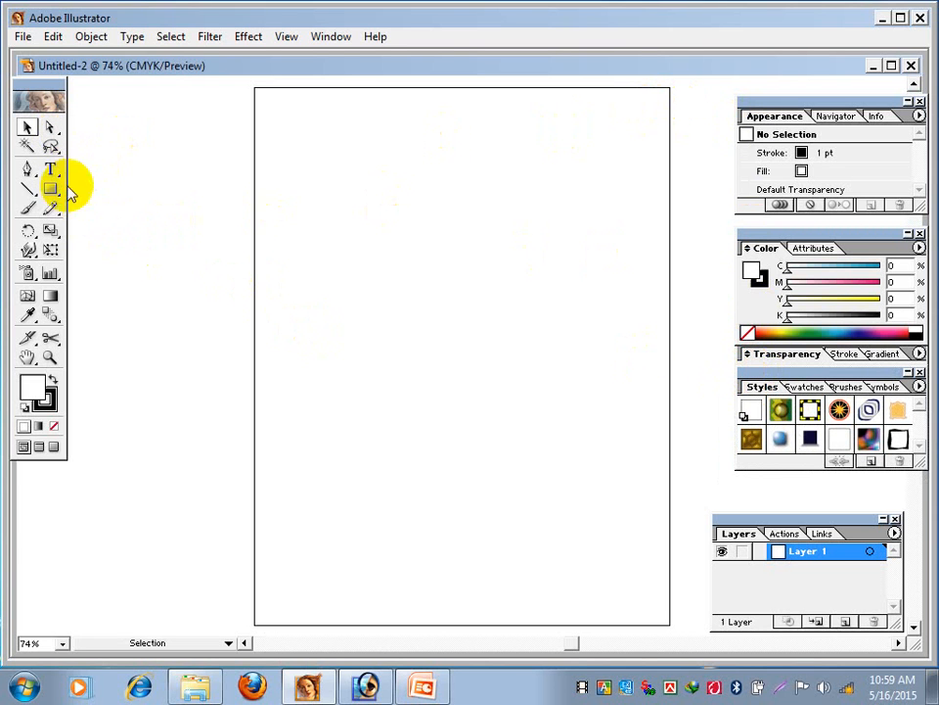
left_click_drag(48, 190, 114, 193)
left_click_drag(299, 172, 430, 298)
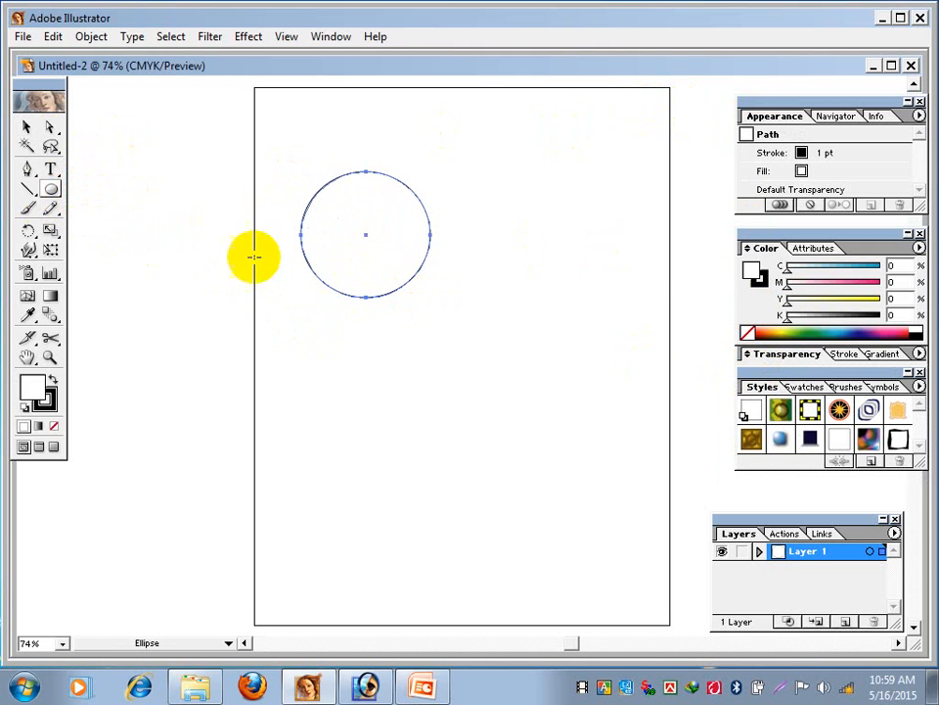
left_click(27, 126)
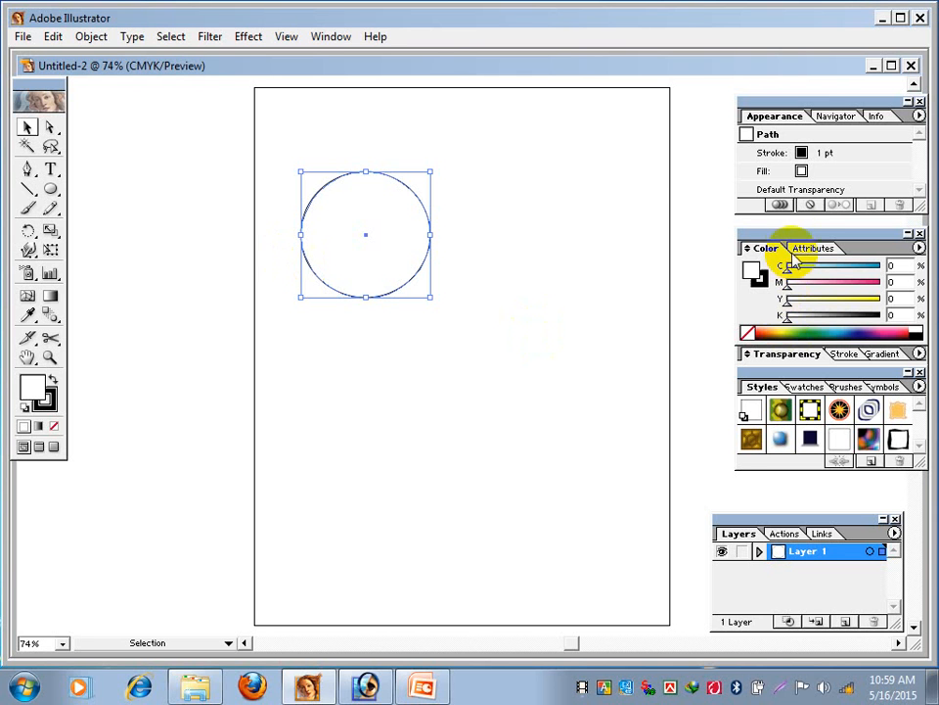
- Move the Color palette group beside the circle on the artboard, close it, and show the Color palette again
left_click_drag(788, 235, 525, 143)
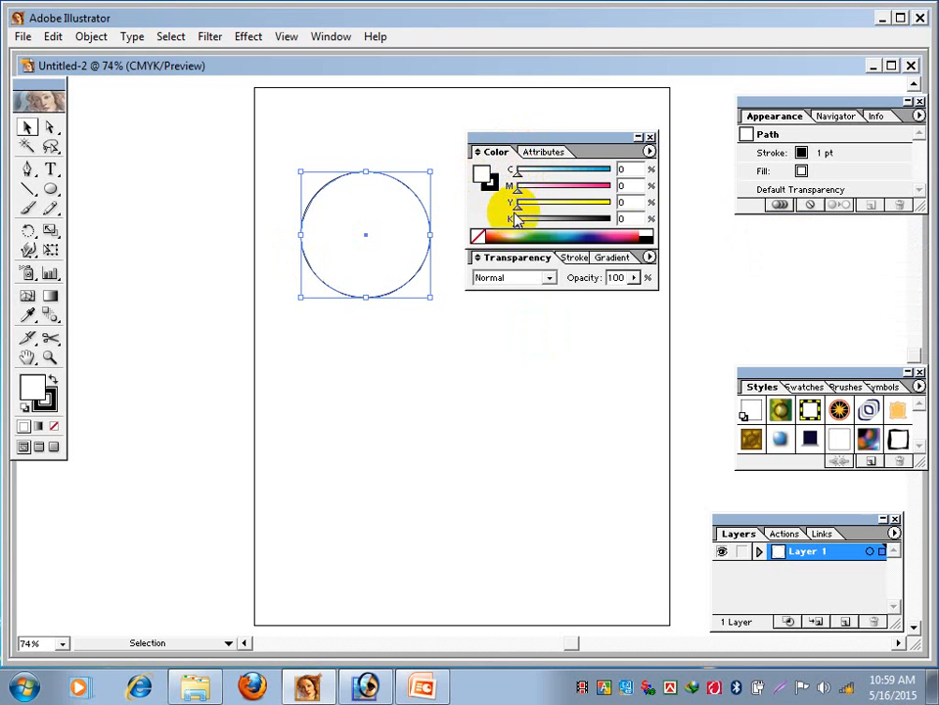
left_click(650, 137)
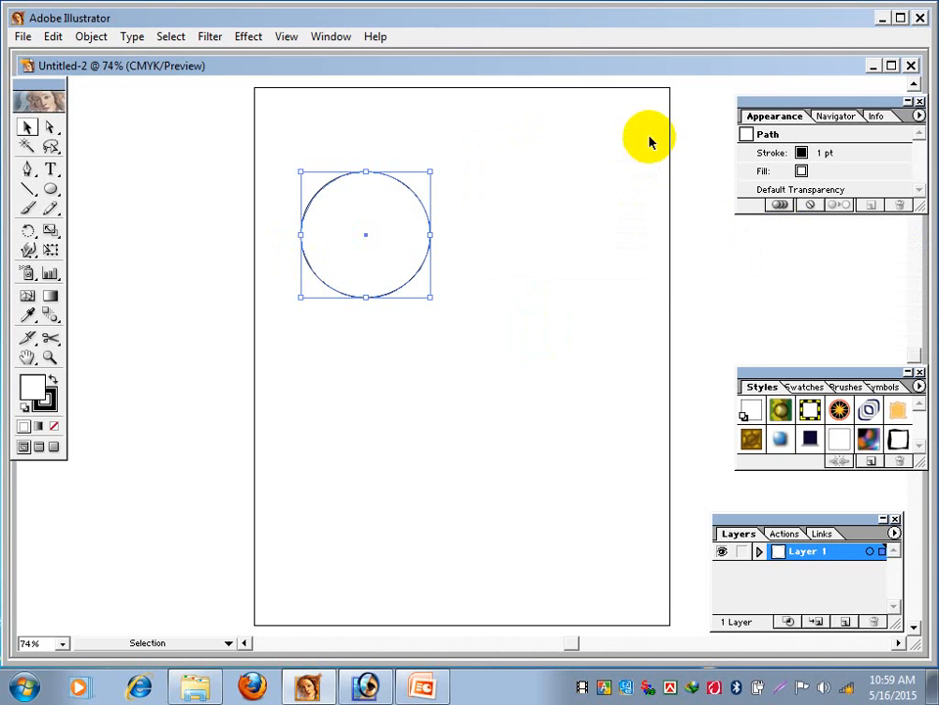
left_click(332, 37)
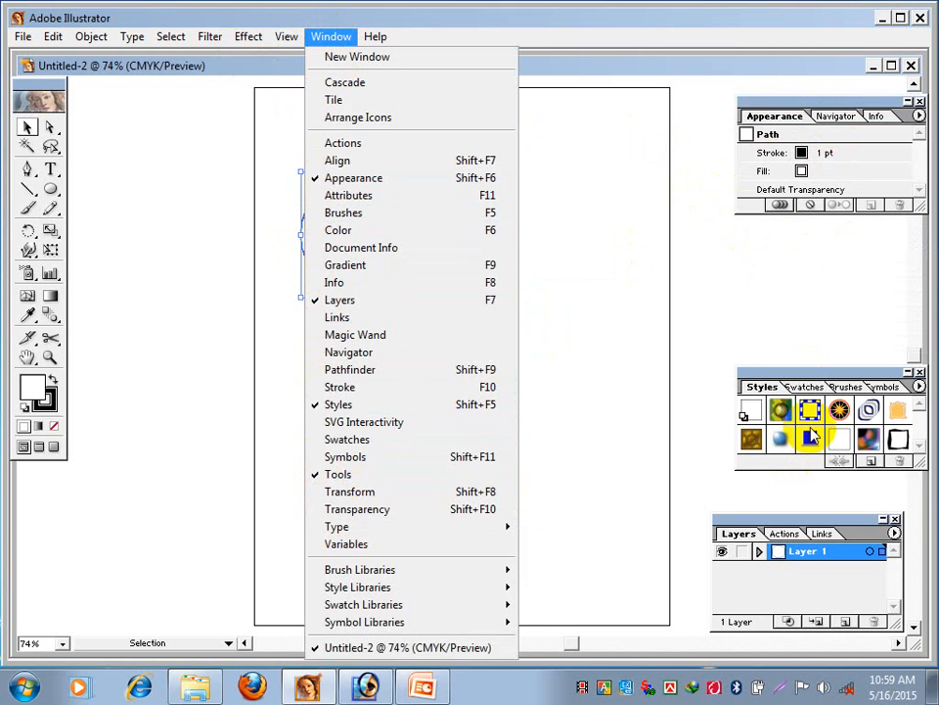
left_click(337, 230)
left_click_drag(534, 132, 551, 133)
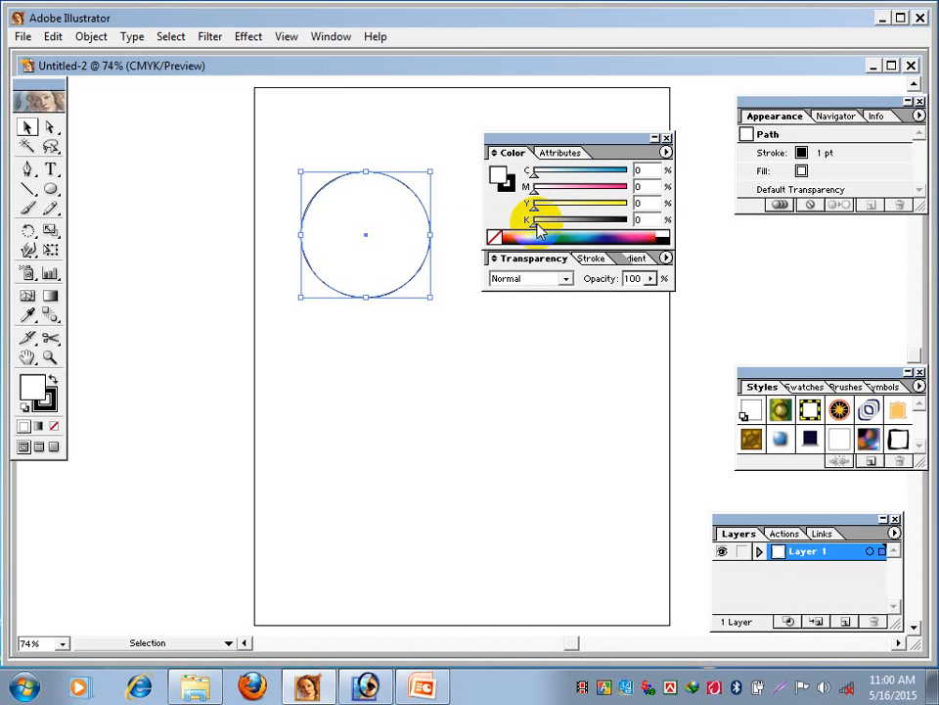
- Fill the circle with 100% cyan and move the Color palette group away to free space beside it
left_click_drag(588, 176, 646, 172)
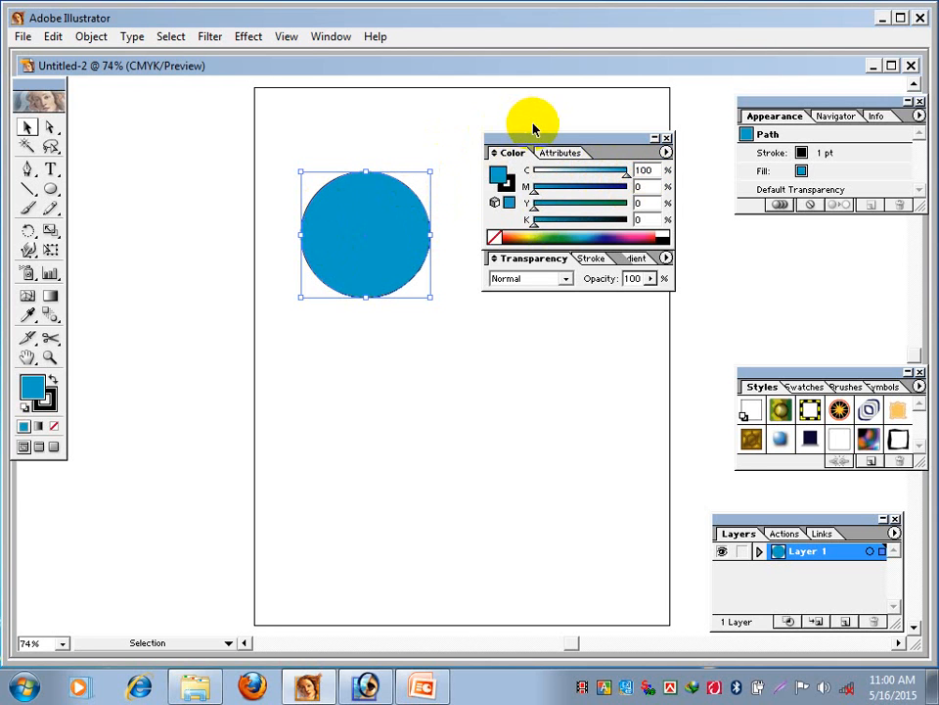
left_click_drag(533, 141, 579, 151)
left_click(366, 252)
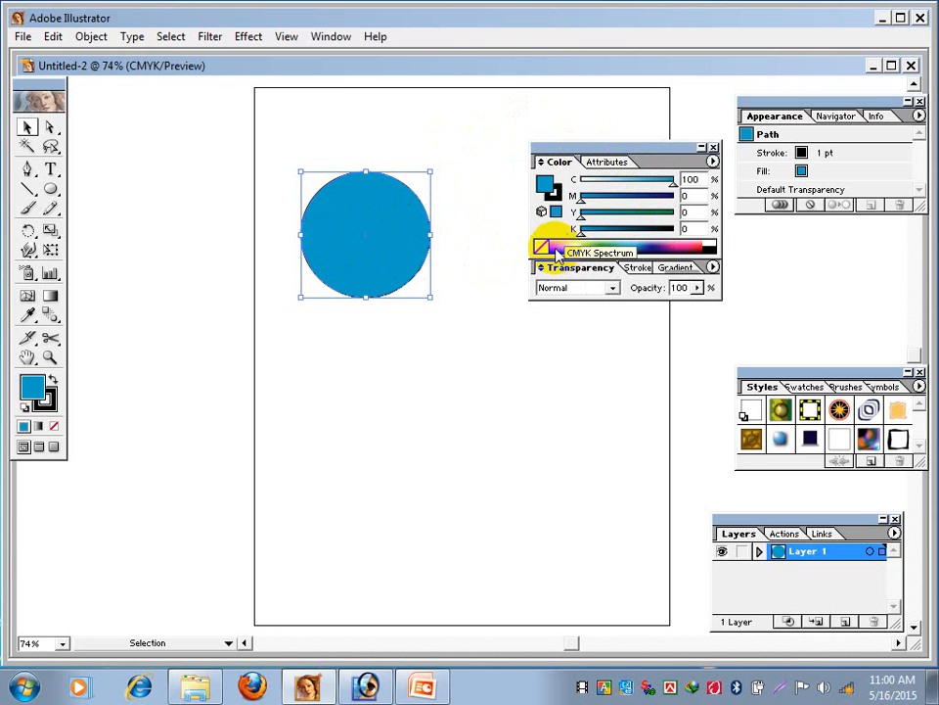
left_click_drag(587, 162, 685, 216)
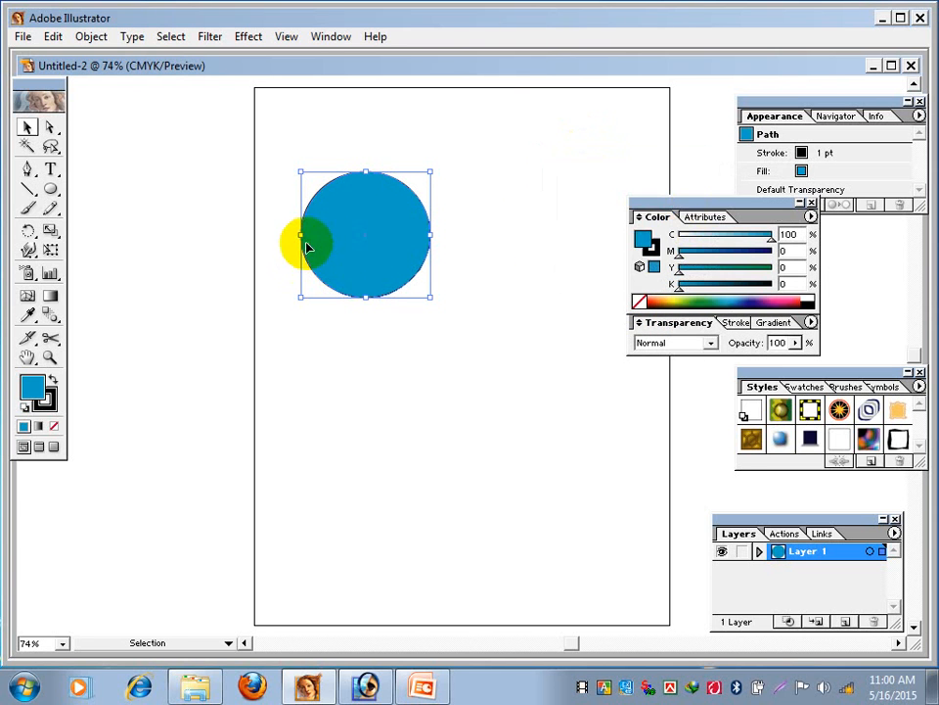
- Copy the cyan circle to its right and fill the copy with 100% magenta and 0% cyan
left_click_drag(304, 241, 481, 256)
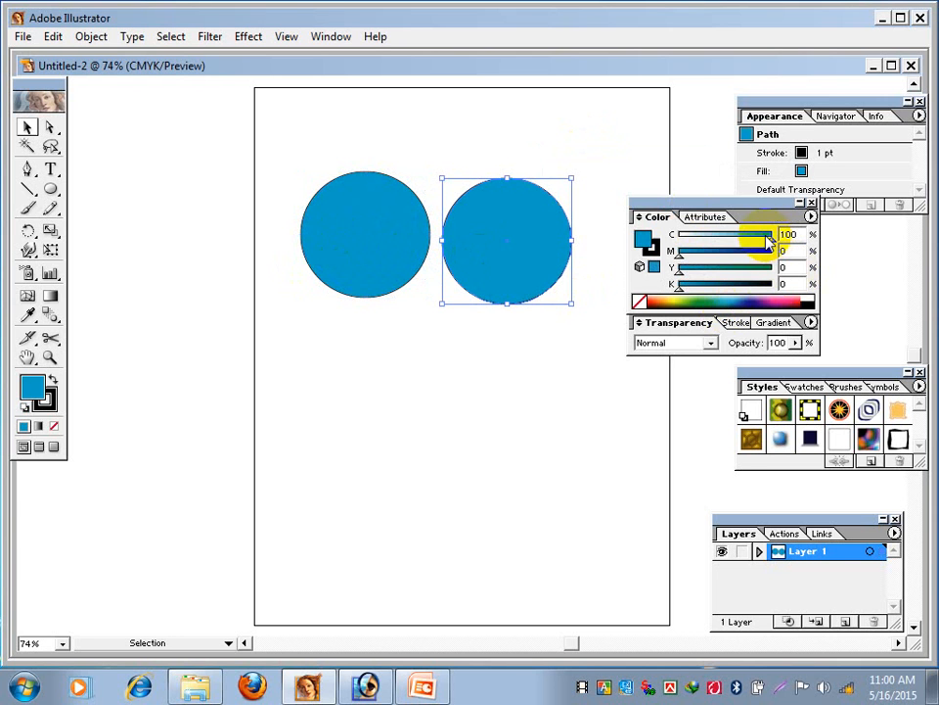
left_click_drag(760, 244, 672, 245)
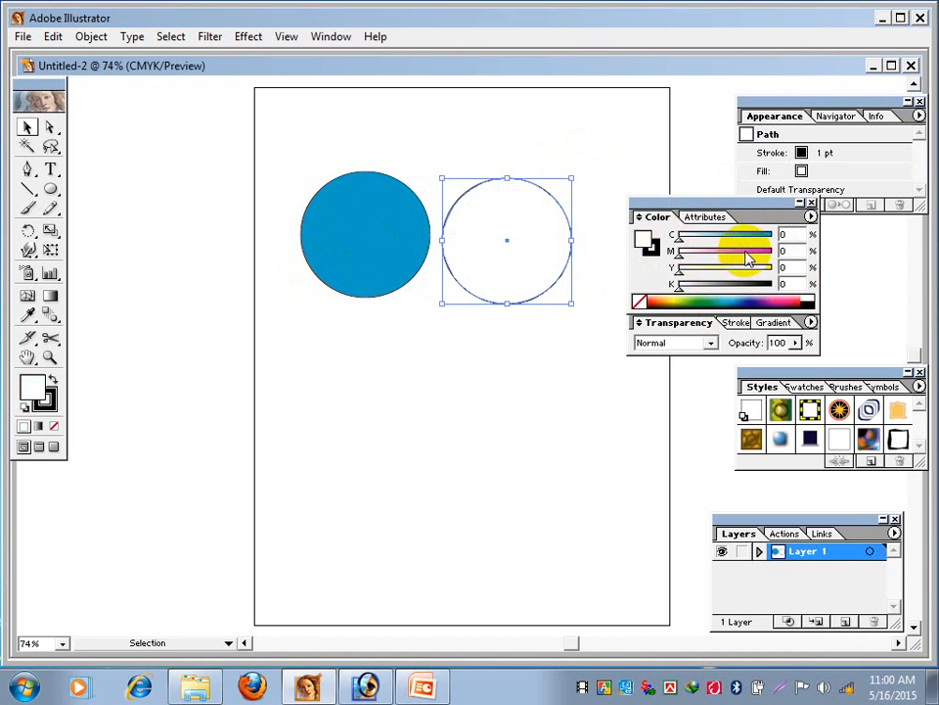
left_click_drag(749, 251, 788, 252)
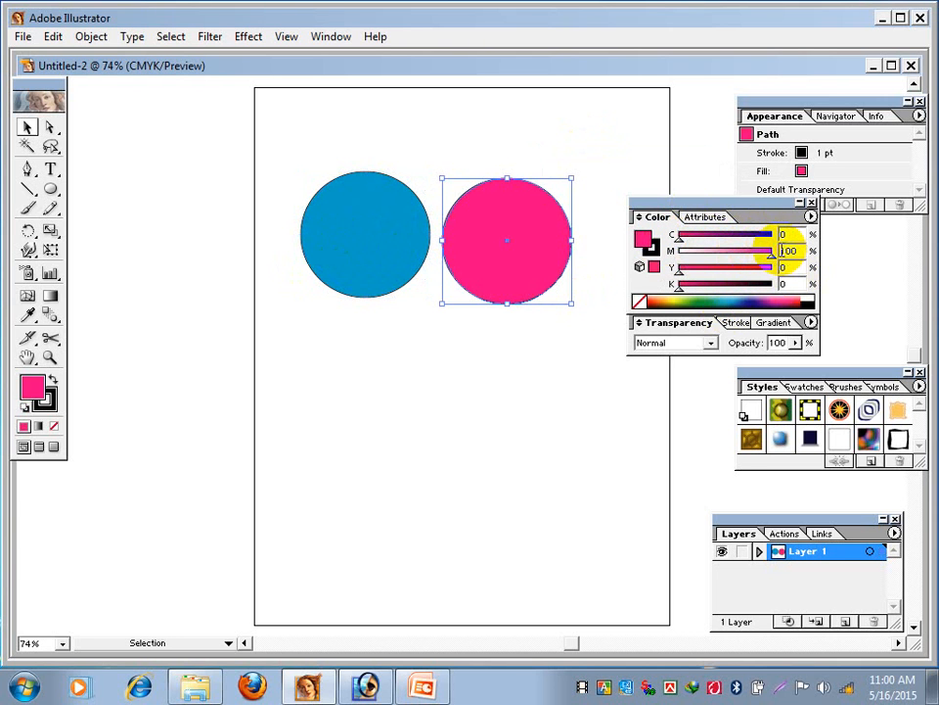
left_click(793, 250)
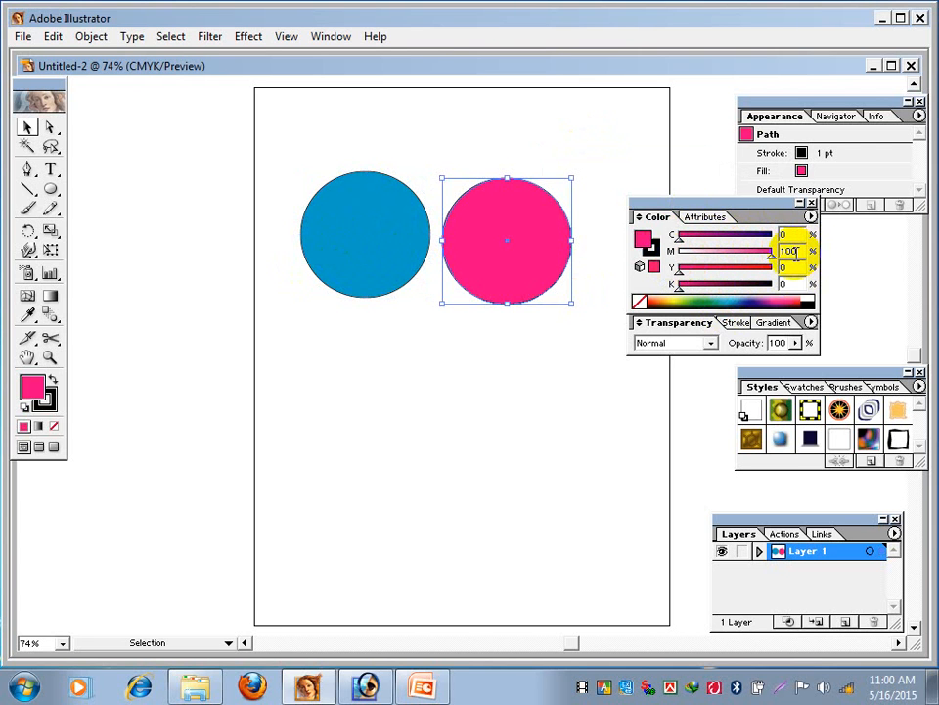
left_click(741, 203)
left_click_drag(740, 202, 725, 179)
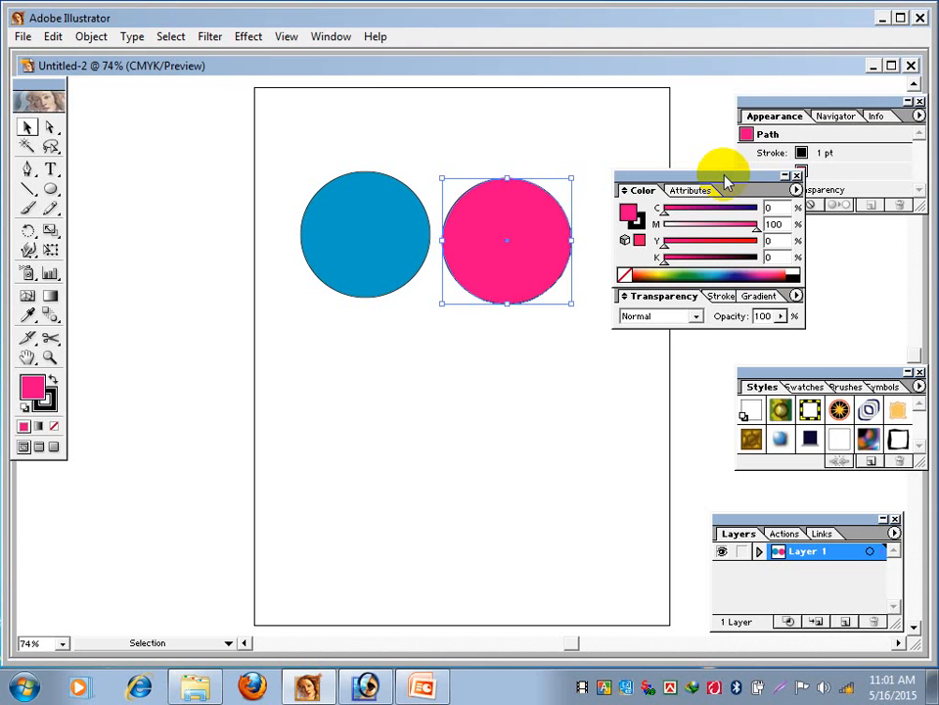
- Copy the magenta circle below and between the two circles, and fill the copy with 100% yellow and 0% magenta
left_click_drag(497, 244, 426, 360)
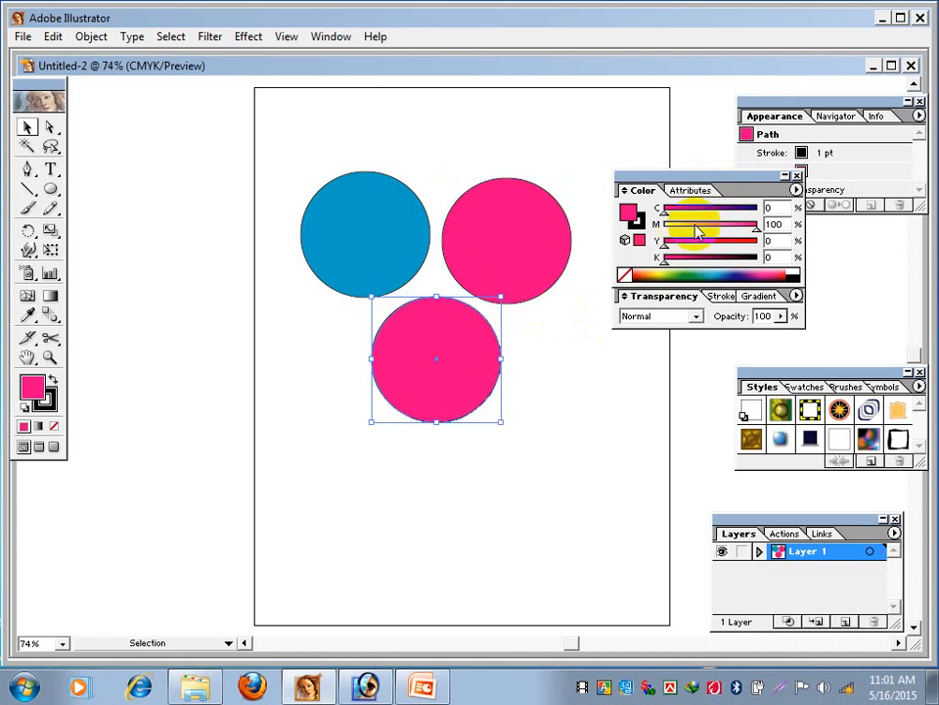
left_click_drag(747, 227, 629, 224)
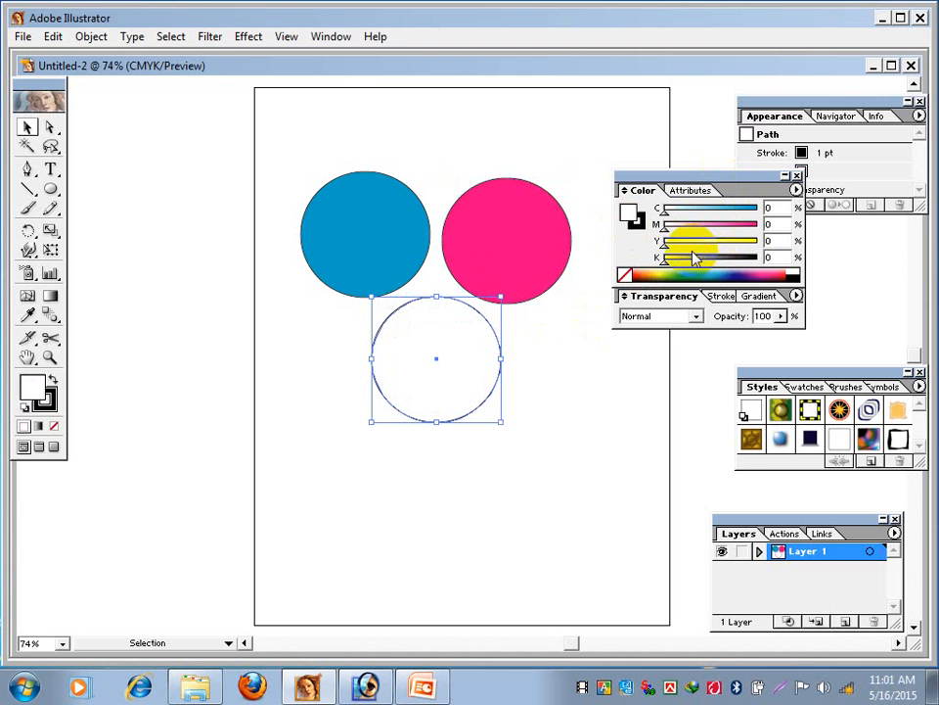
left_click_drag(693, 254, 775, 243)
left_click(635, 453)
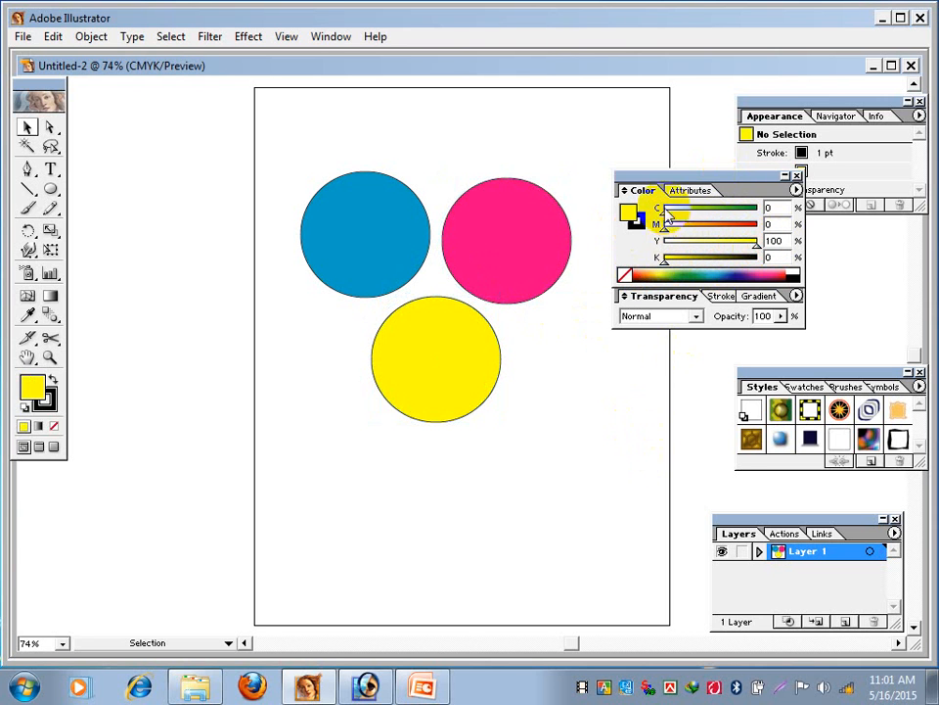
left_click_drag(667, 176, 707, 164)
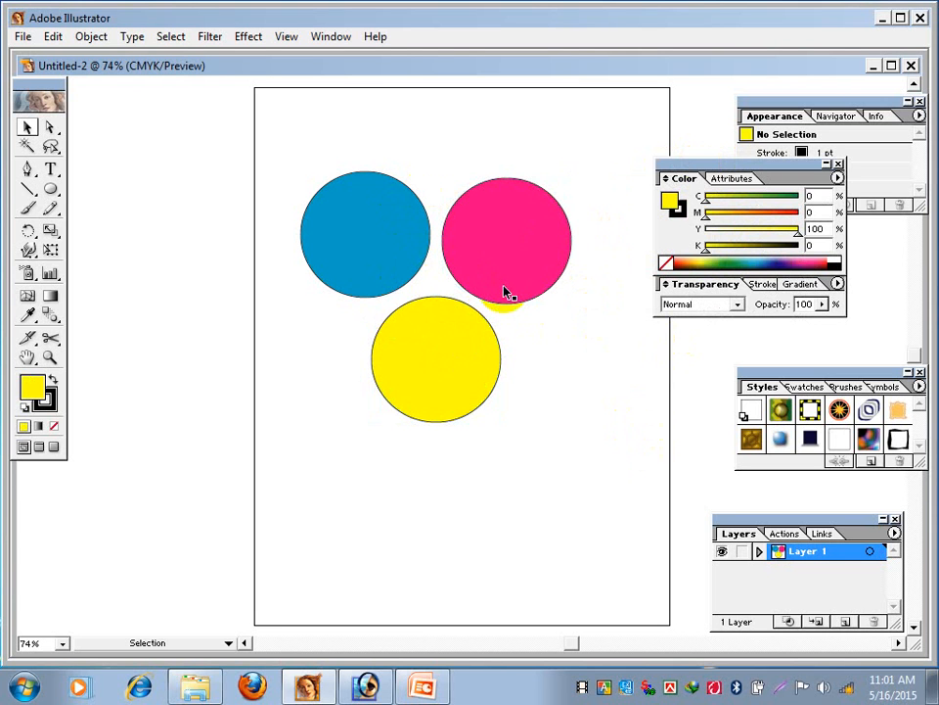
- Move all three circles past the artboard's left edge and place a copy of the group to their right
left_click_drag(367, 250, 367, 256)
left_click_drag(371, 228, 555, 411)
left_click_drag(525, 273, 306, 225)
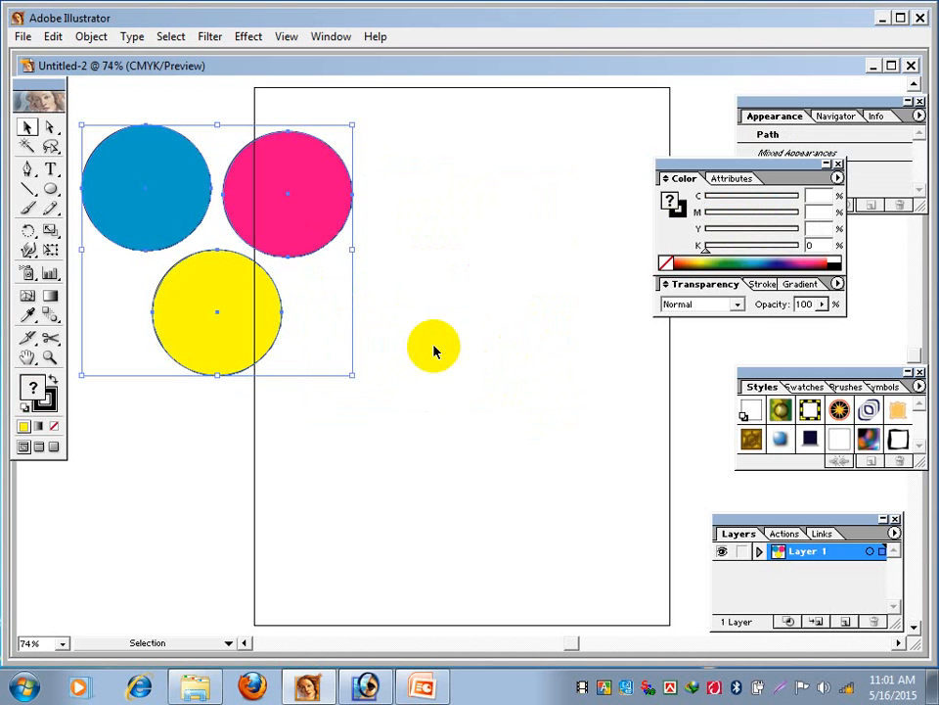
left_click_drag(301, 212, 594, 206)
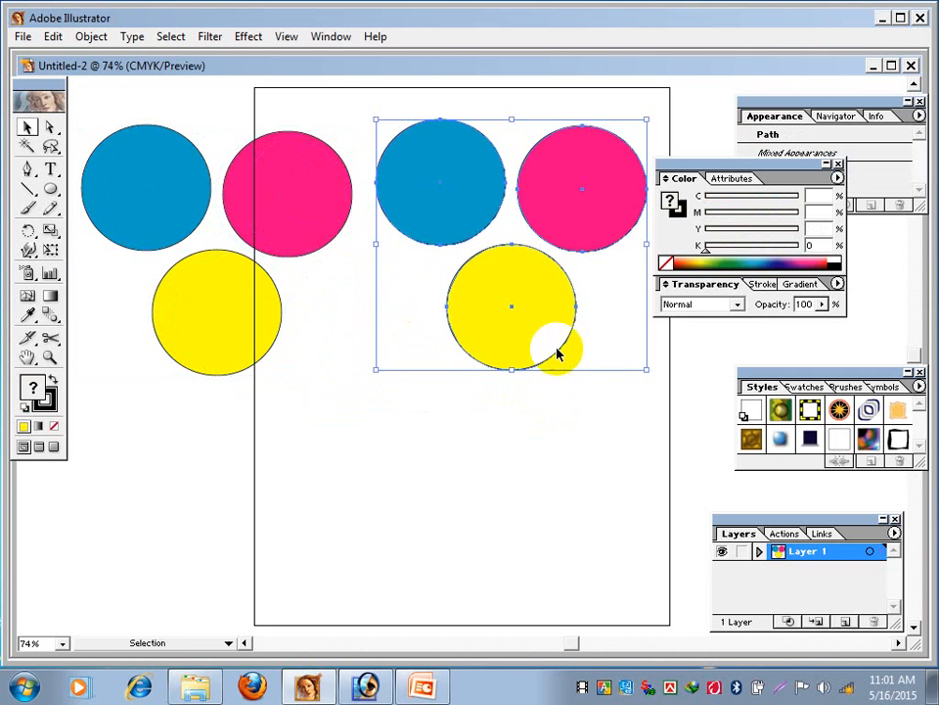
left_click(540, 410)
- Fill the copied cyan circle with C 100, M 100 and the copied magenta circle with M 100, Y 100
left_click(438, 209)
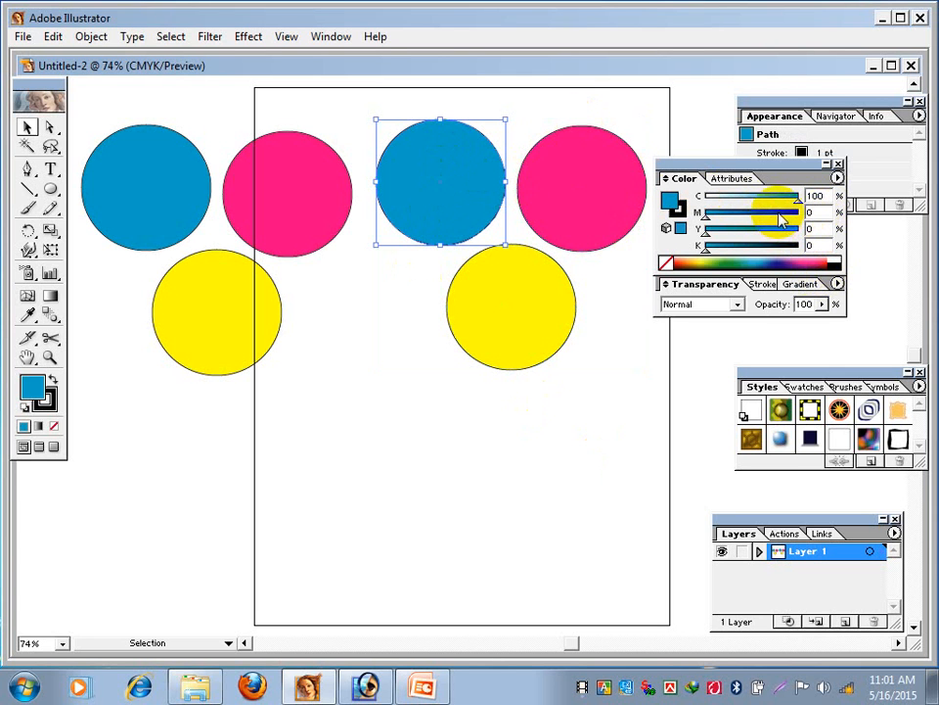
left_click_drag(790, 211, 816, 213)
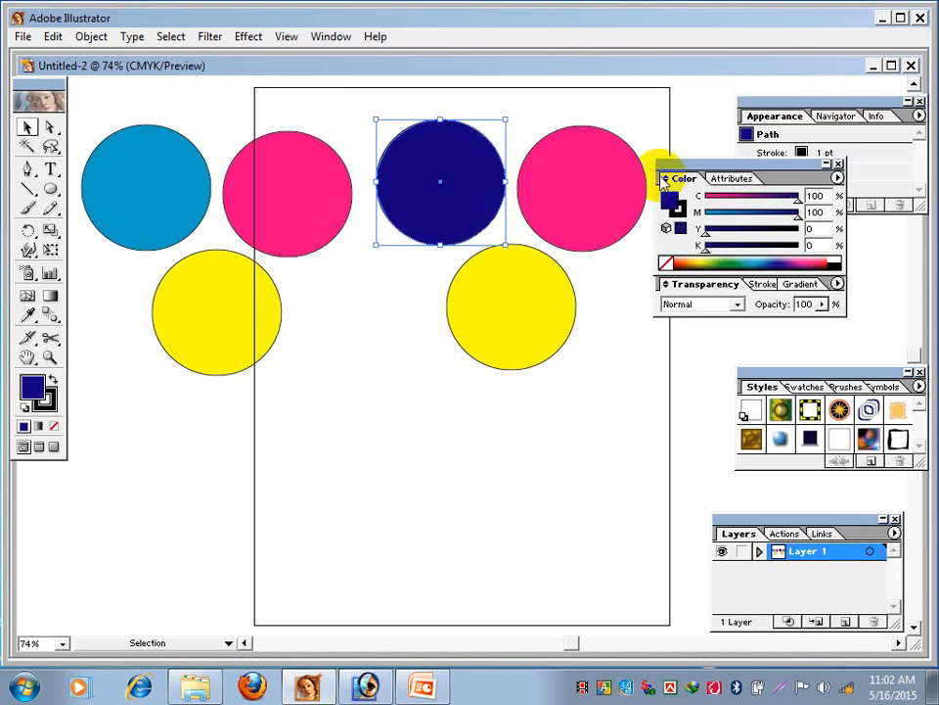
left_click(556, 208)
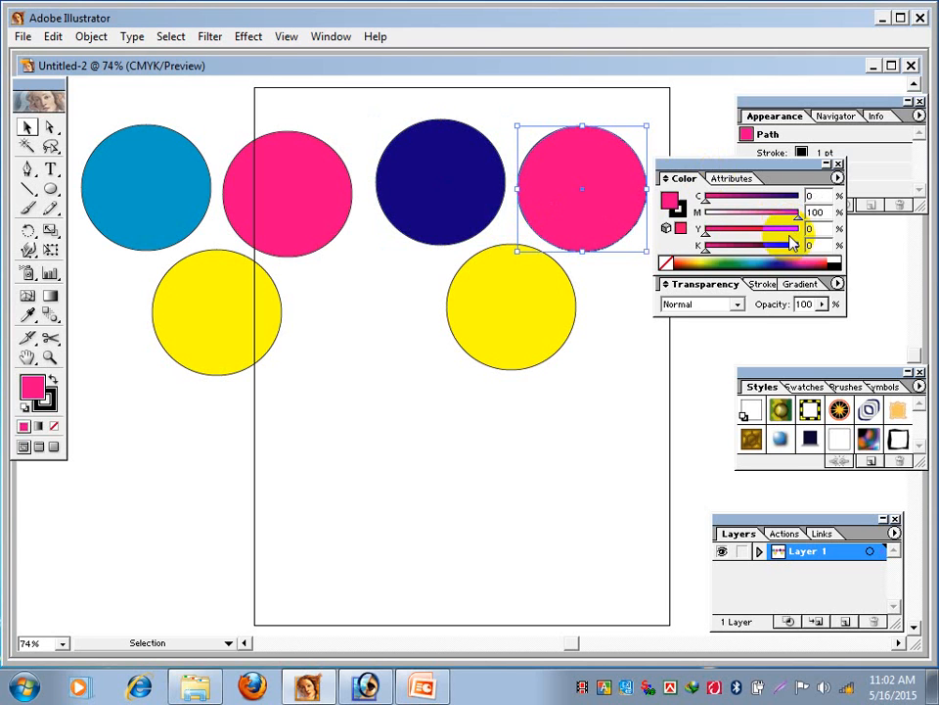
left_click_drag(790, 234, 808, 227)
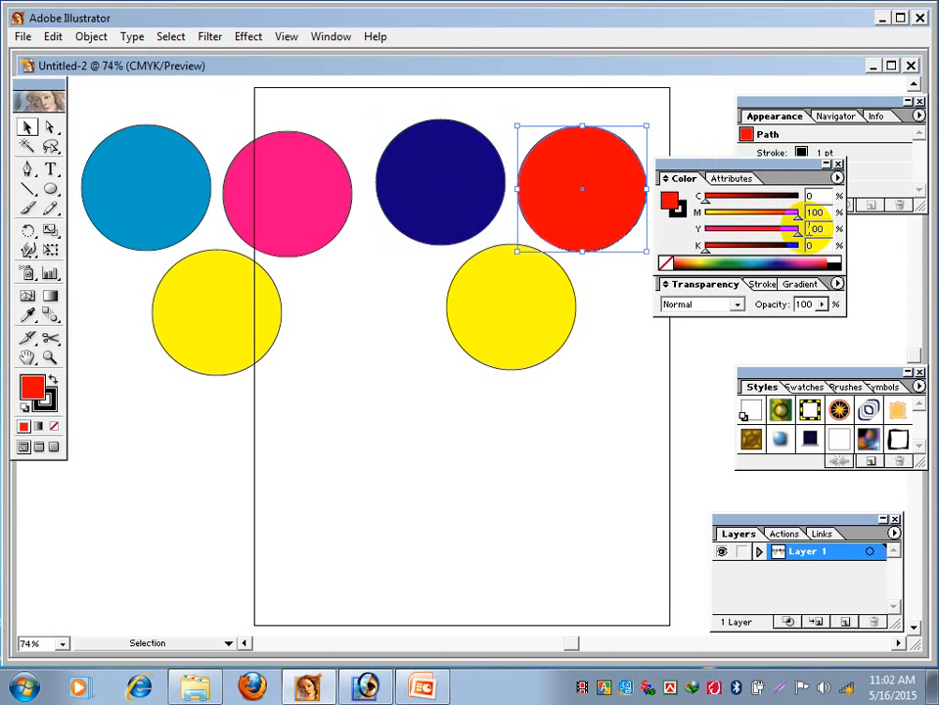
- Add 100% cyan to the copied yellow circle so its fill is C 100, Y 100
left_click(499, 338)
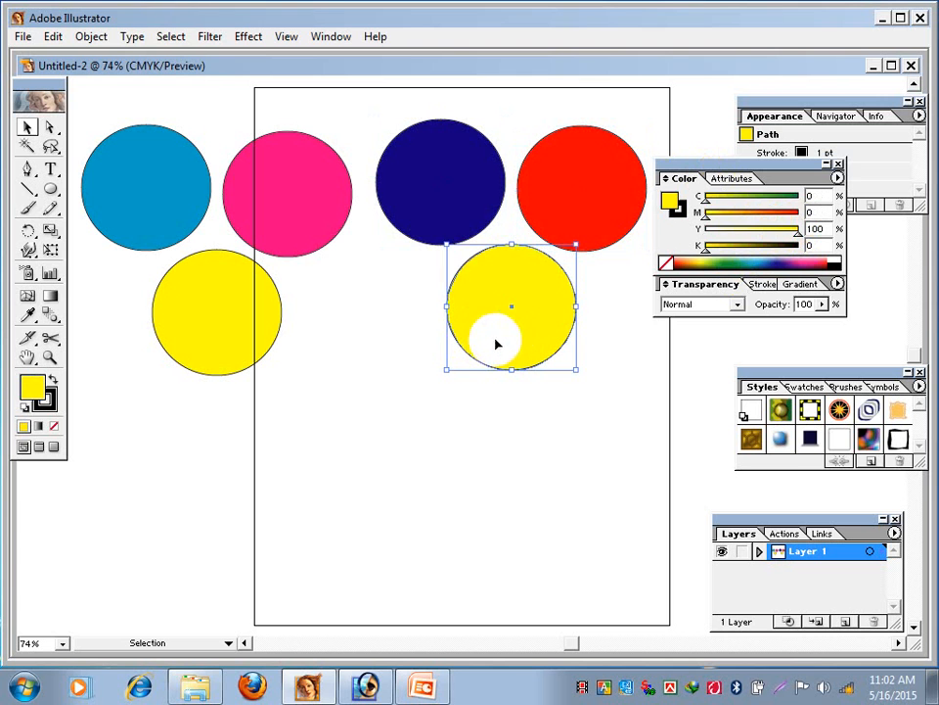
left_click(791, 195)
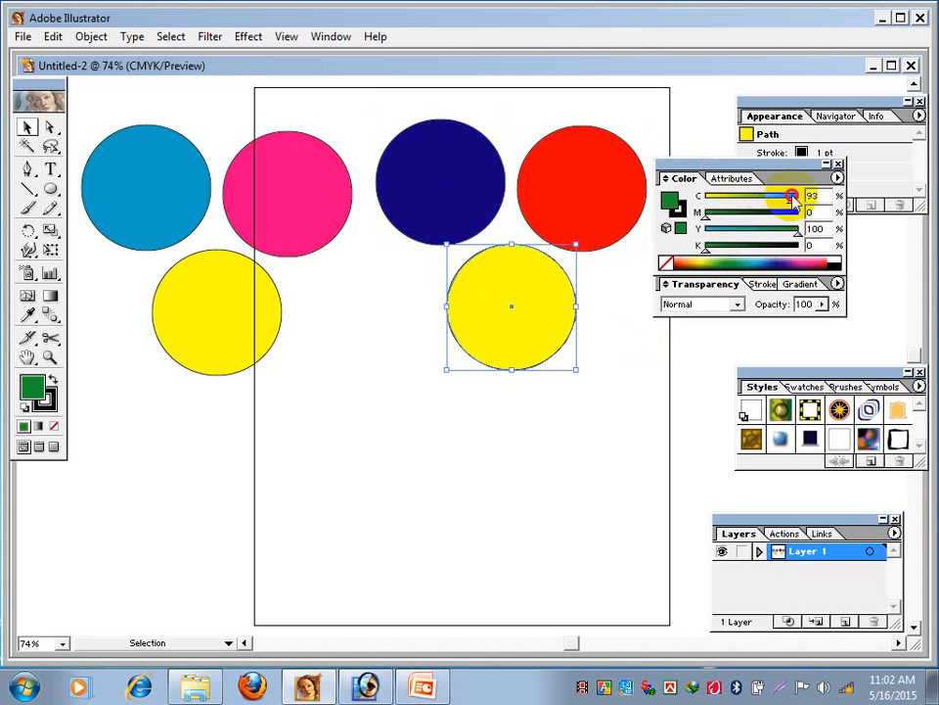
left_click_drag(791, 196, 817, 195)
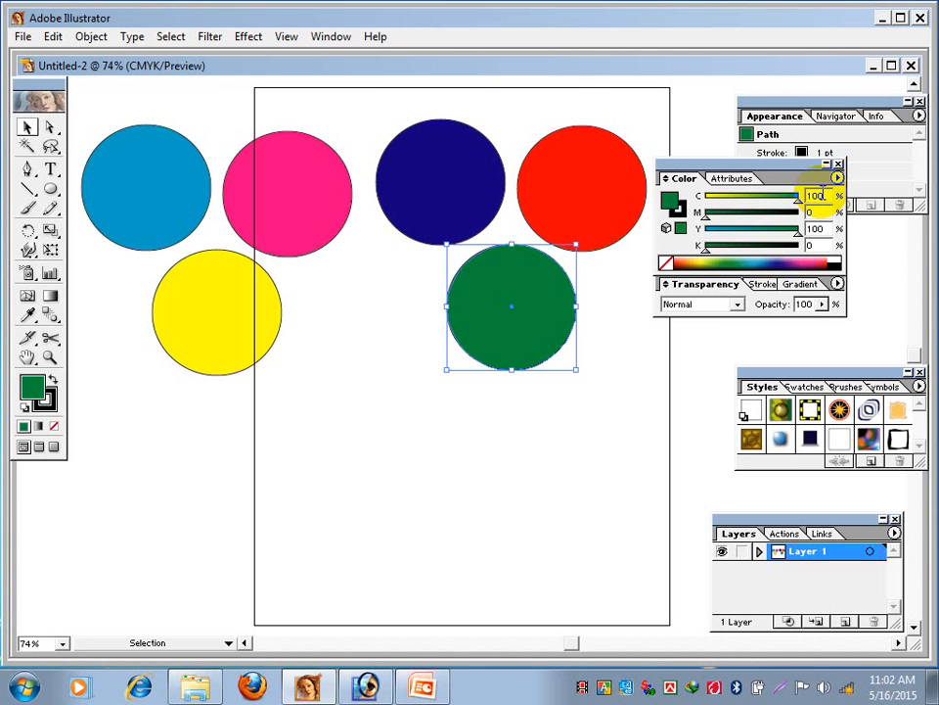
- Copy the green circle to the artboard's lower-left area, raise its magenta to 100%, and switch its fill to K 100 black
left_click_drag(539, 310, 369, 477)
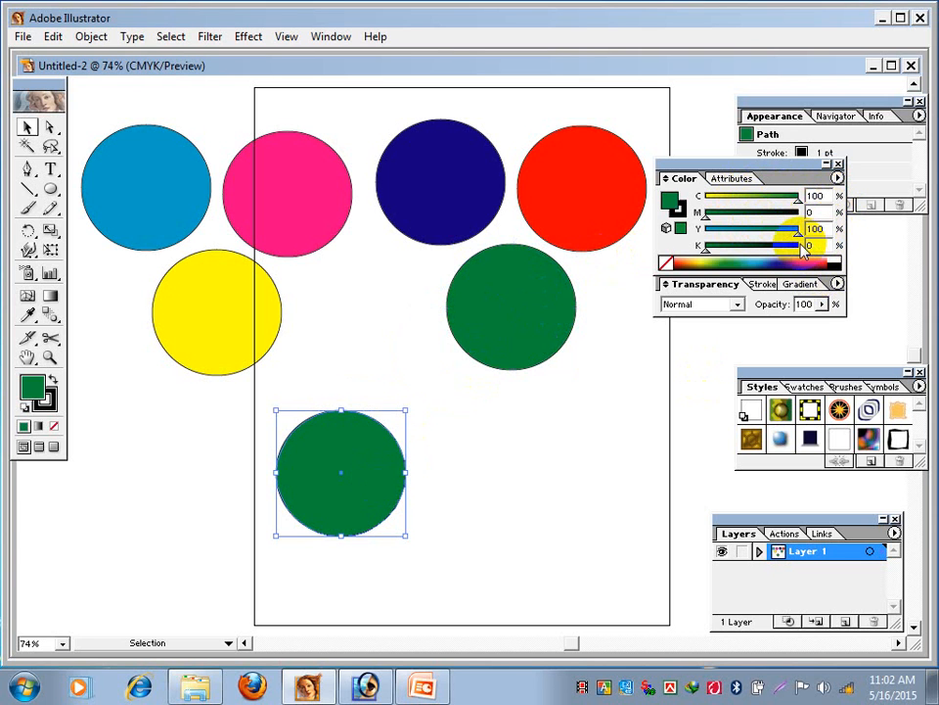
left_click_drag(788, 213, 834, 212)
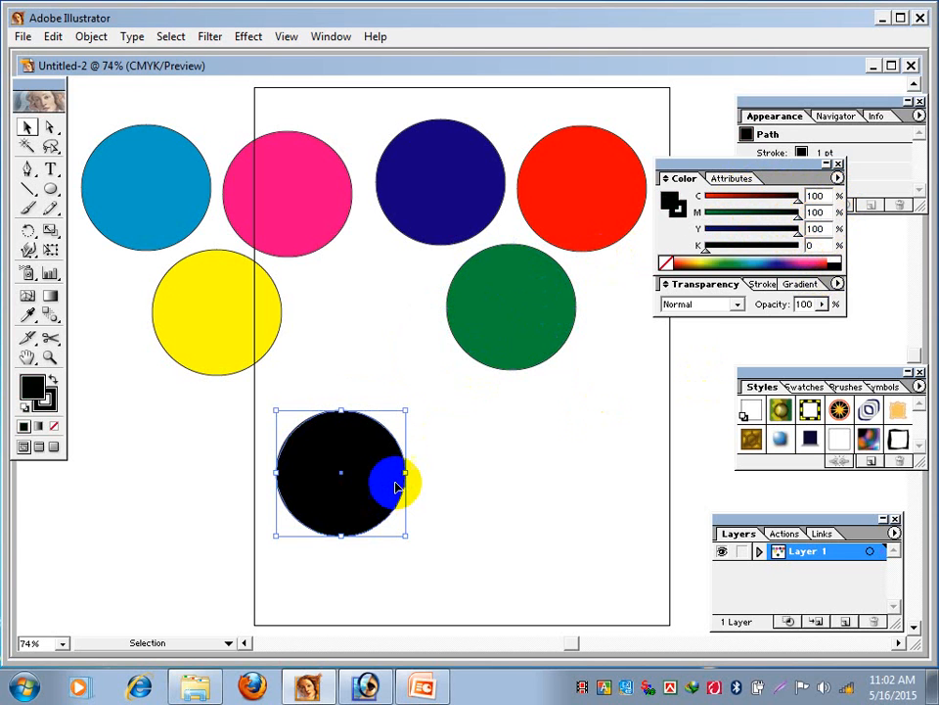
left_click(837, 263)
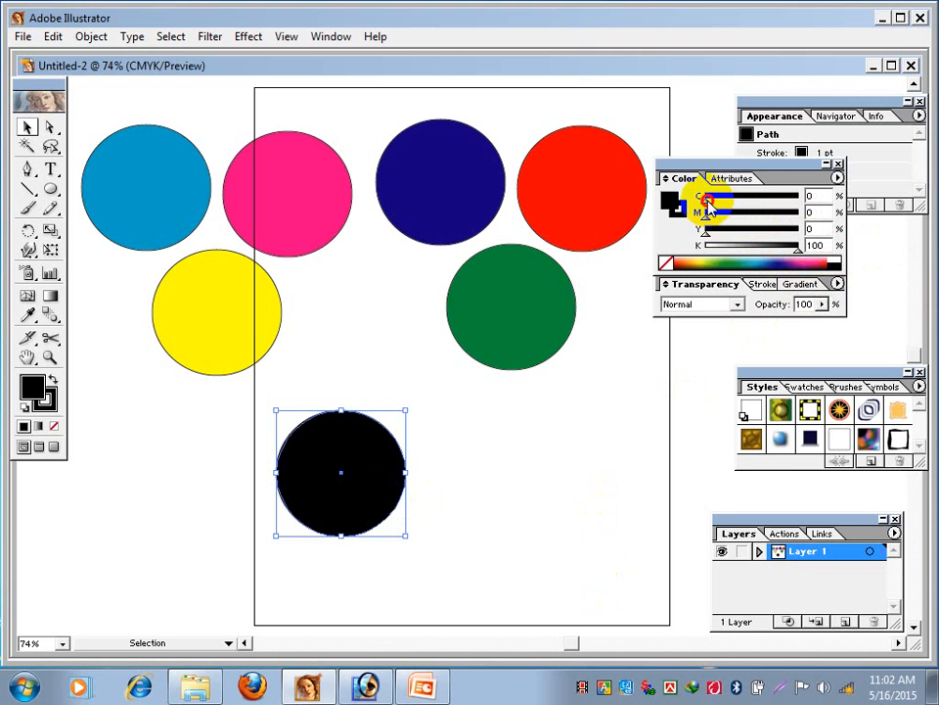
left_click_drag(705, 199, 678, 207)
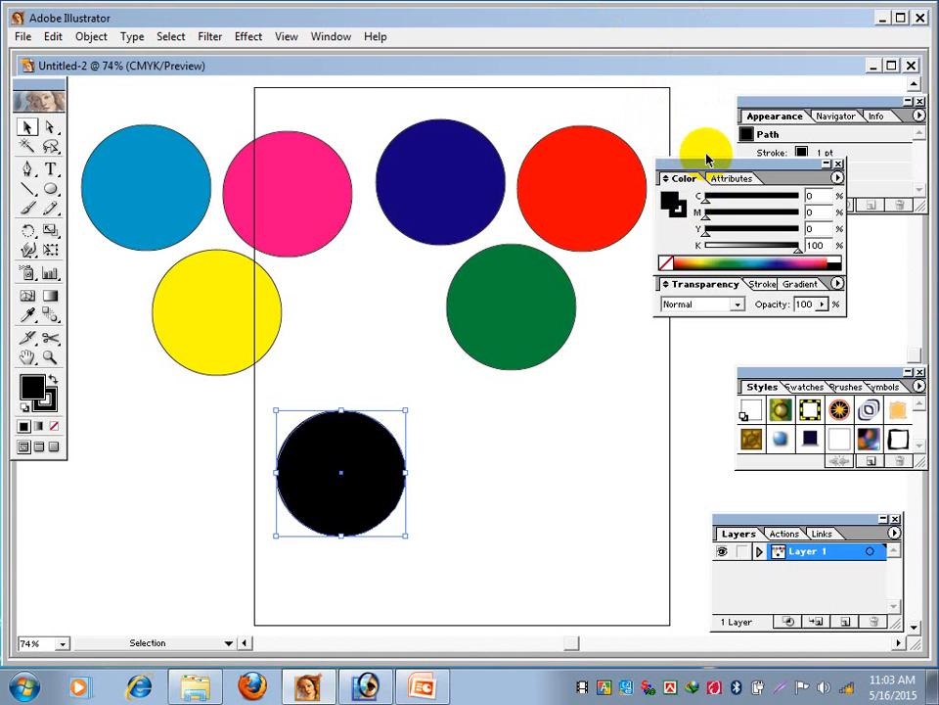
- Examine the CMYK mix of the magenta, dark blue, red and green circles by selecting each one
left_click(290, 201)
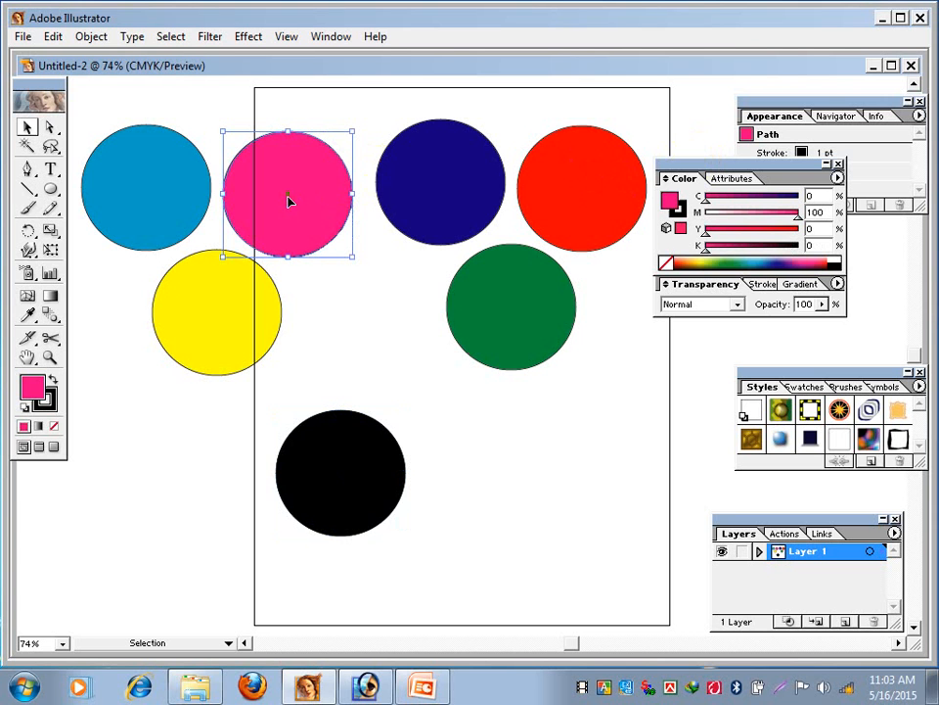
left_click(428, 173)
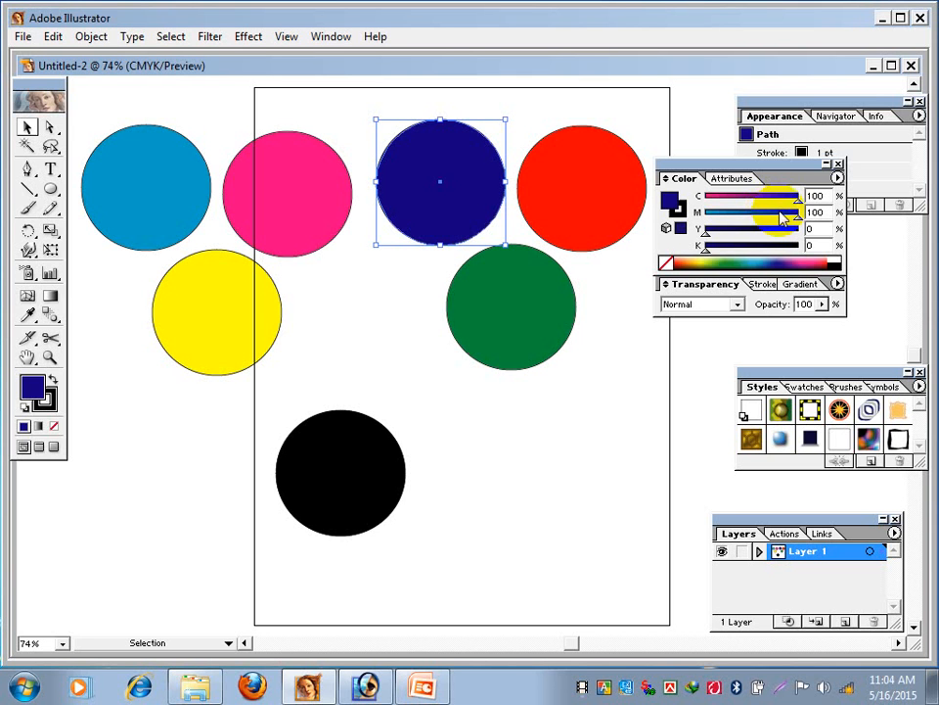
left_click(575, 185)
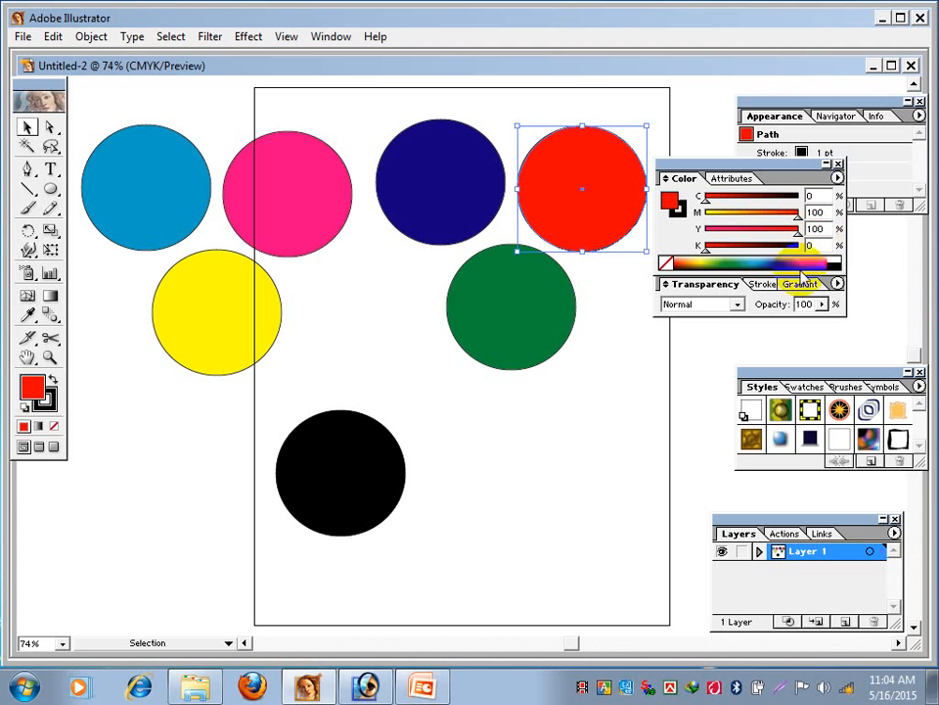
left_click(518, 309)
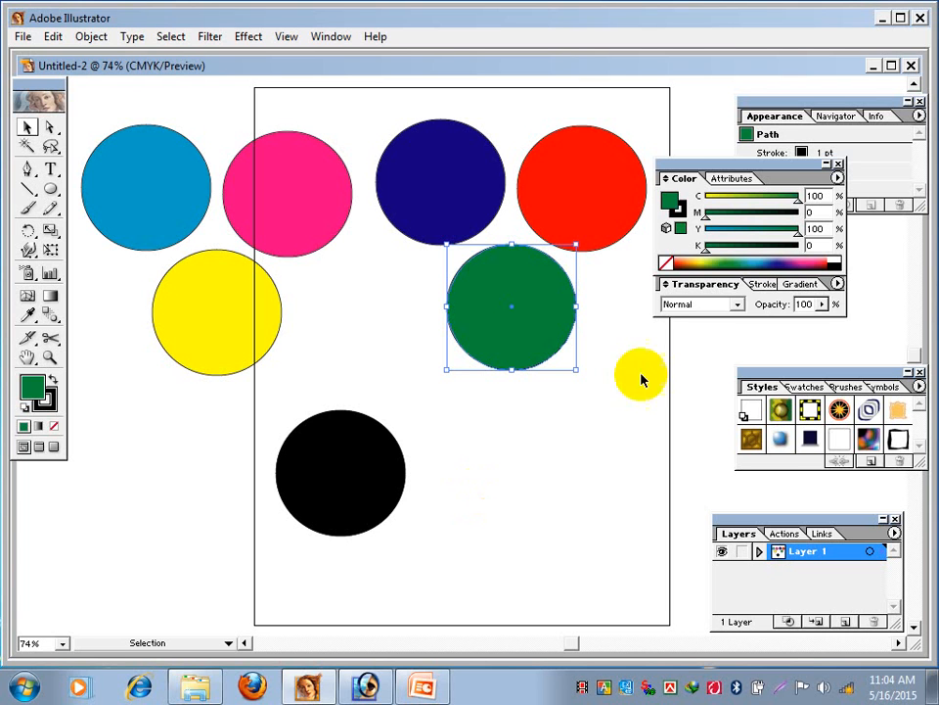
- Return the Color palette group to its place between the Appearance and Styles palettes, with Attributes in front
left_click_drag(693, 166, 717, 176)
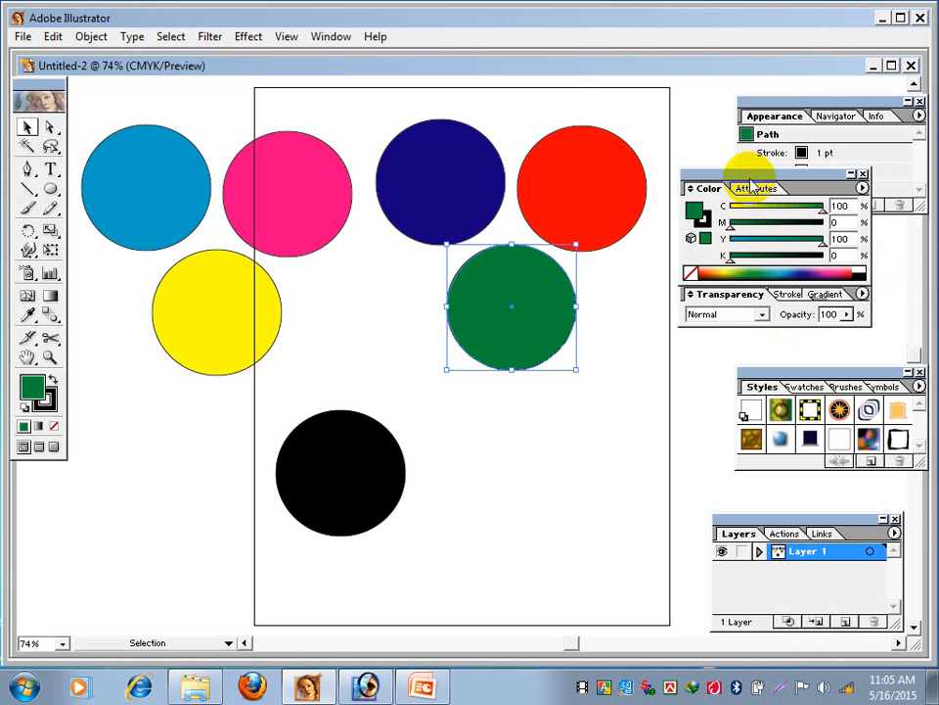
left_click_drag(754, 173, 778, 208)
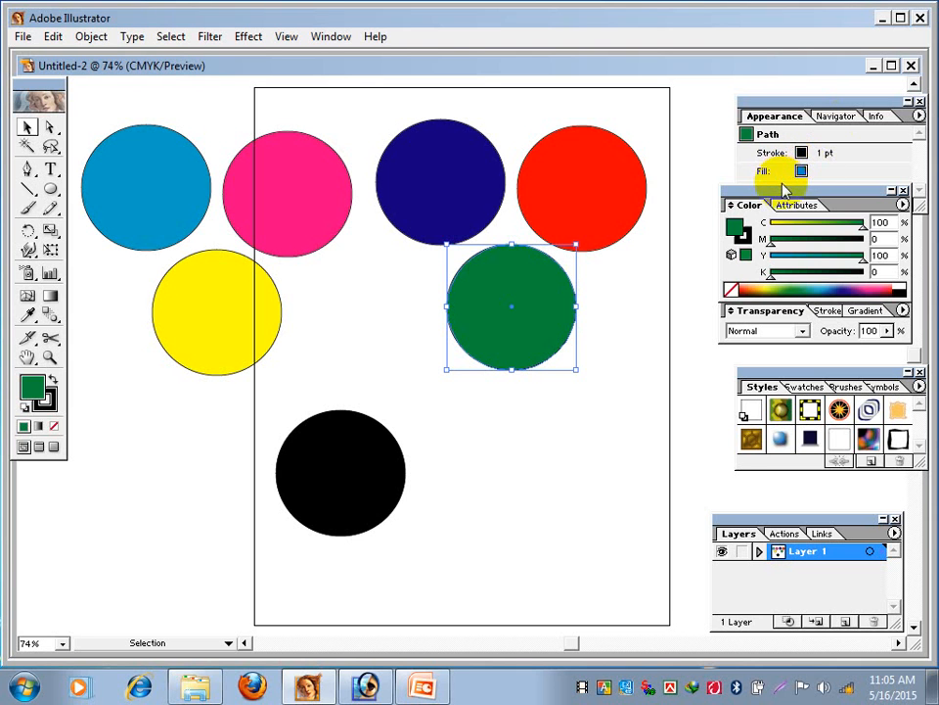
mouse_move(675, 246)
left_mouse_down()
mouse_move(546, 98)
mouse_move(521, 90)
left_mouse_up()
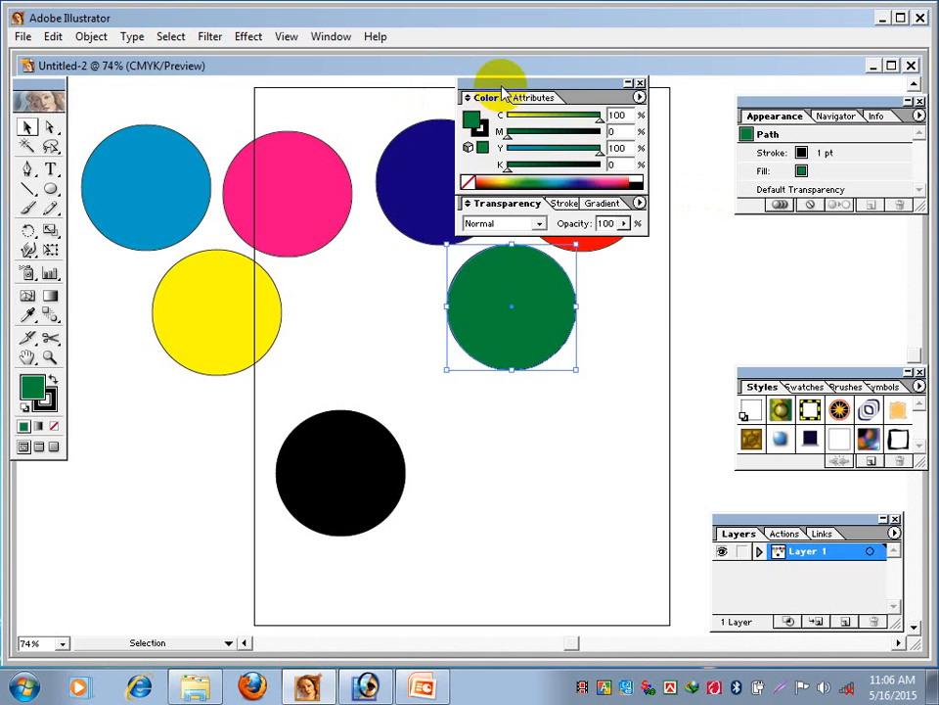
left_click_drag(502, 93, 708, 185)
left_click_drag(95, 125, 611, 554)
left_click(612, 550)
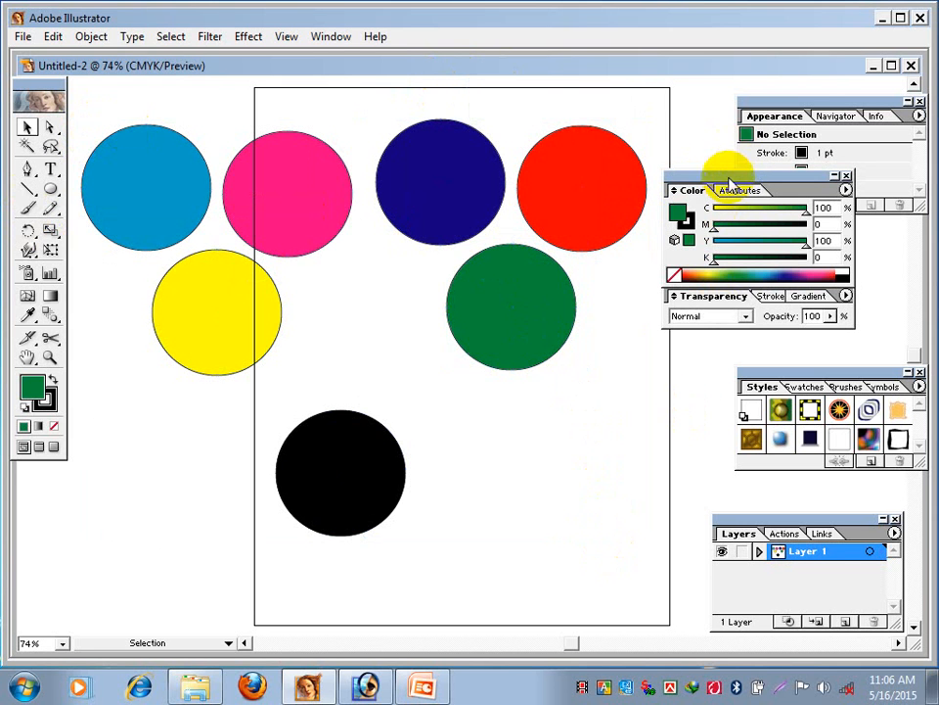
left_click_drag(728, 184, 796, 221)
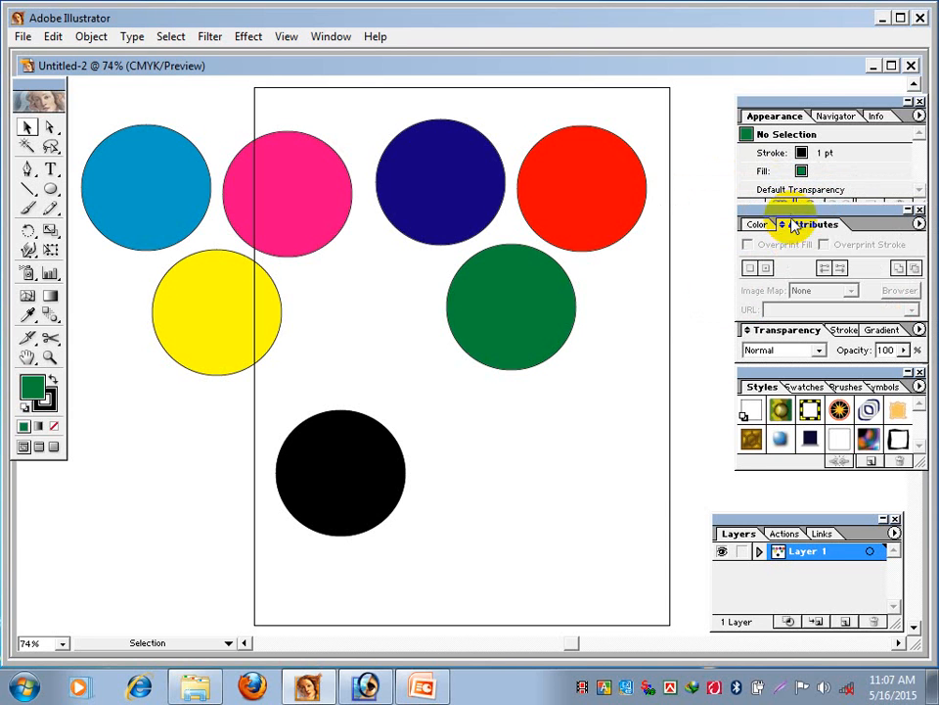
- Select all seven circles and delete them from the document
left_click_drag(106, 104, 648, 567)
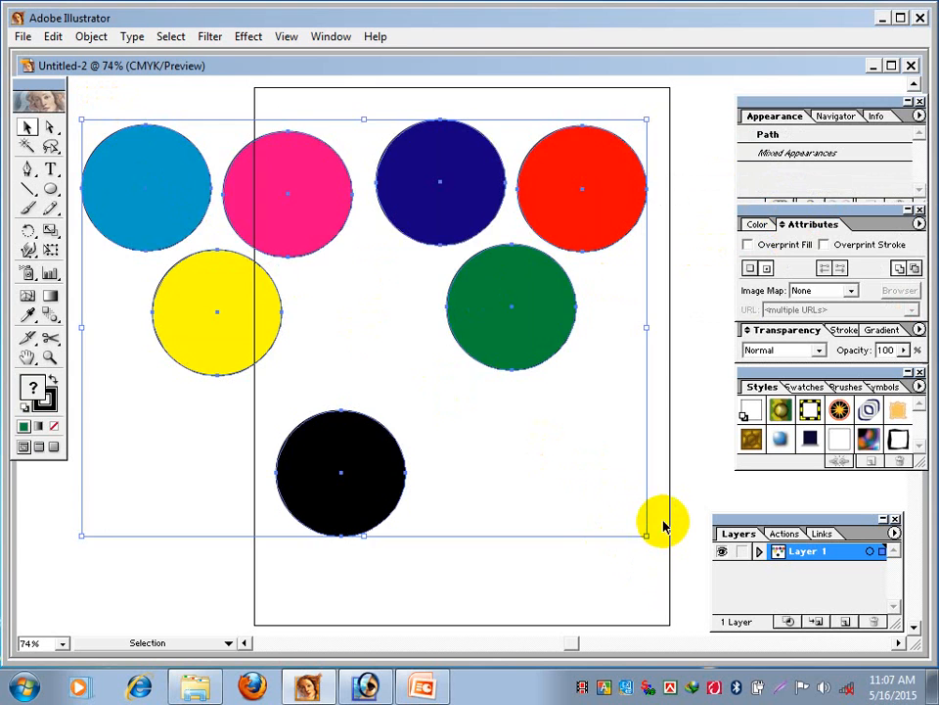
key("Delete")
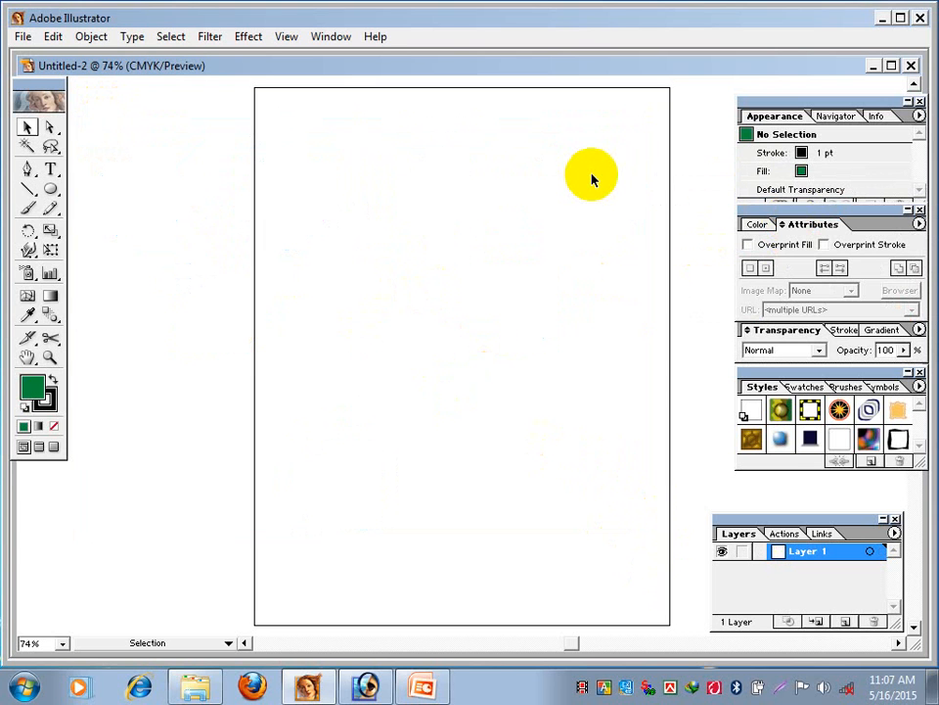